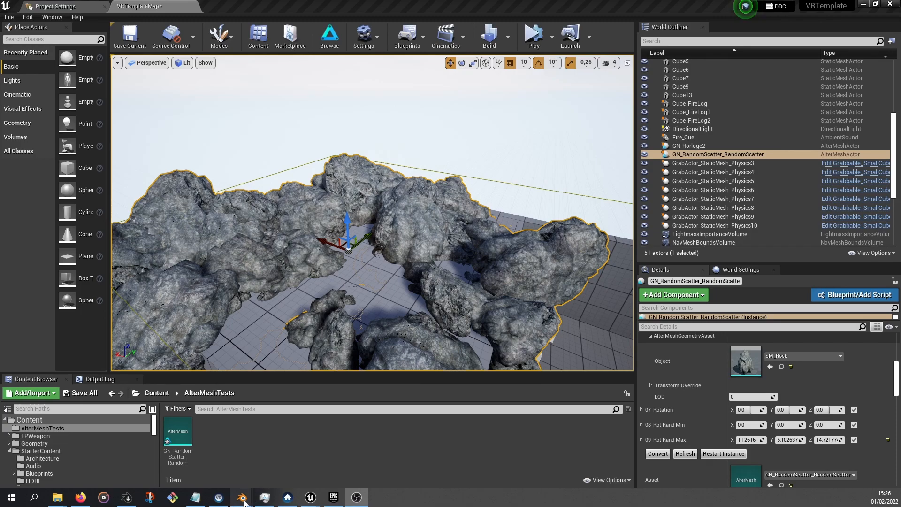
In Blender, increase the scatter modifier's Distance Min to 1.51 m and Max Scale to 0.638
{"action": "left_click", "coordinate": [195, 449]}
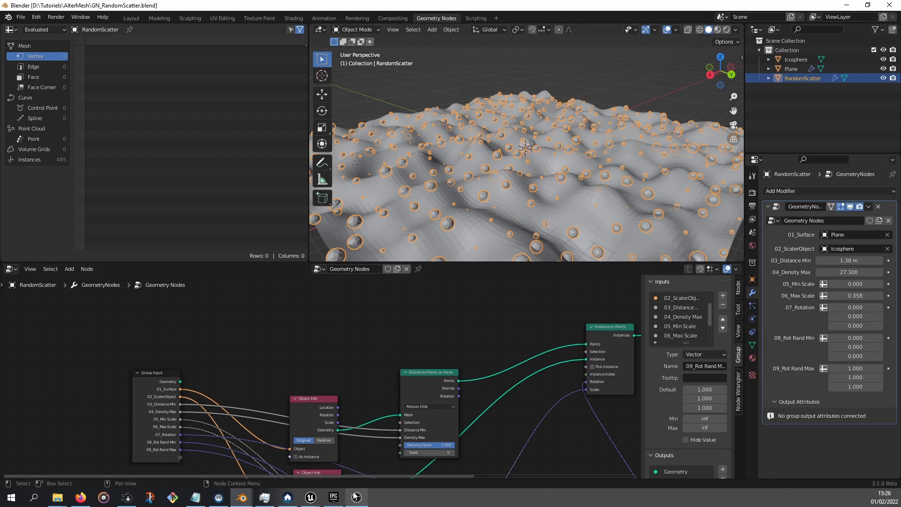
{"action": "middle_click_drag", "start_coordinate": [500, 134], "coordinate": [597, 178]}
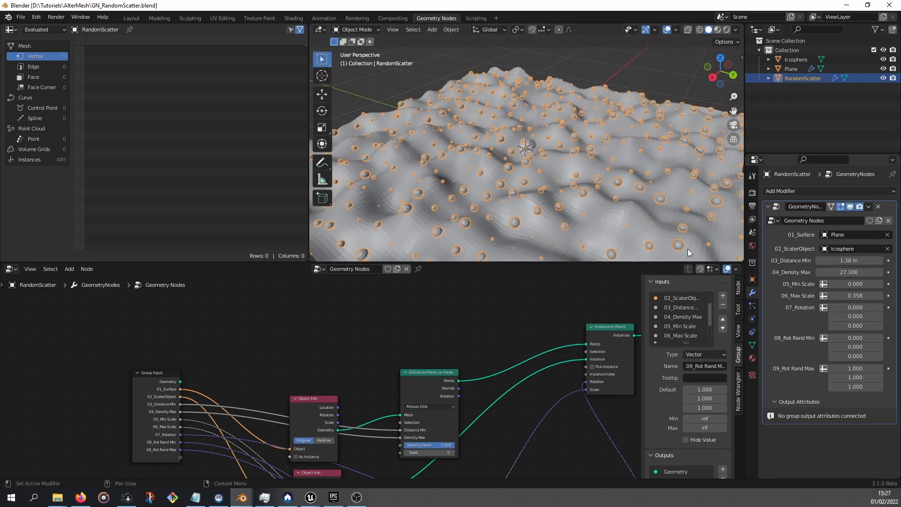
{"action": "mouse_move", "coordinate": [850, 261]}
{"action": "left_mouse_down"}
{"action": "mouse_move", "coordinate": [874, 260]}
{"action": "mouse_move", "coordinate": [854, 261]}
{"action": "left_mouse_up"}
{"action": "left_click_drag", "start_coordinate": [850, 295], "coordinate": [878, 295]}
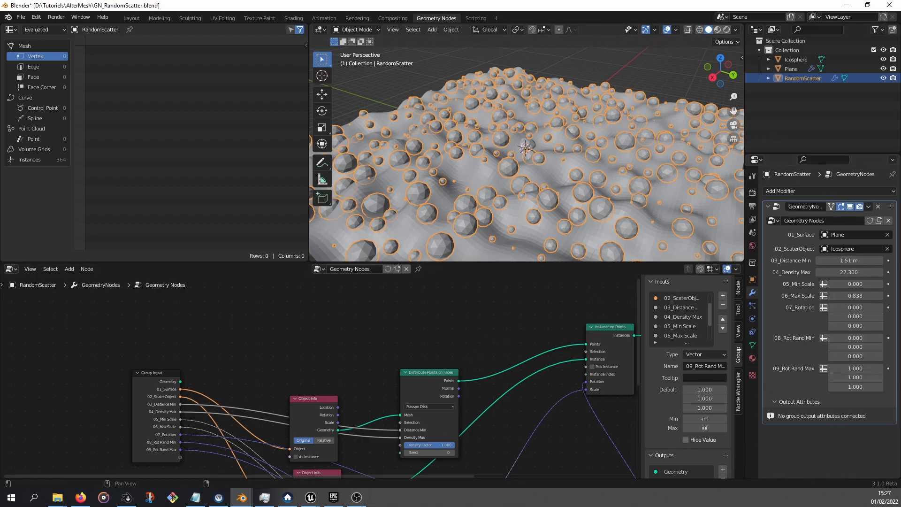
Switch to Unreal and adjust the AlterMesh actor's Density Max parameter
{"action": "mouse_move", "coordinate": [310, 497]}
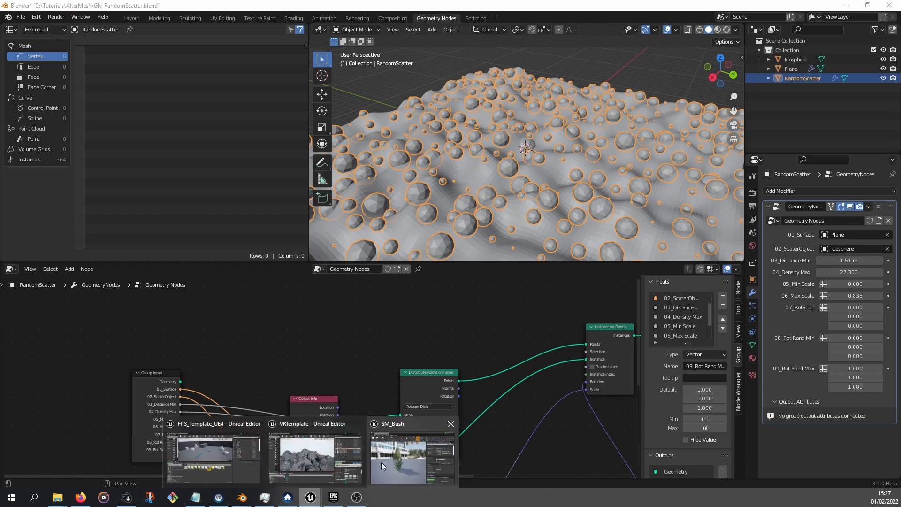
{"action": "left_click", "coordinate": [314, 456]}
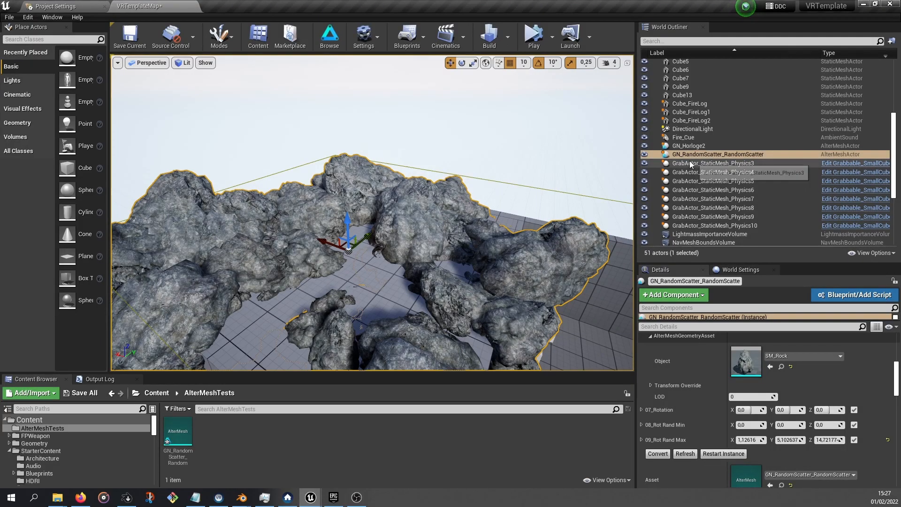
{"action": "scroll", "coordinate": [697, 165], "scroll_direction": "up", "scroll_amount": 2}
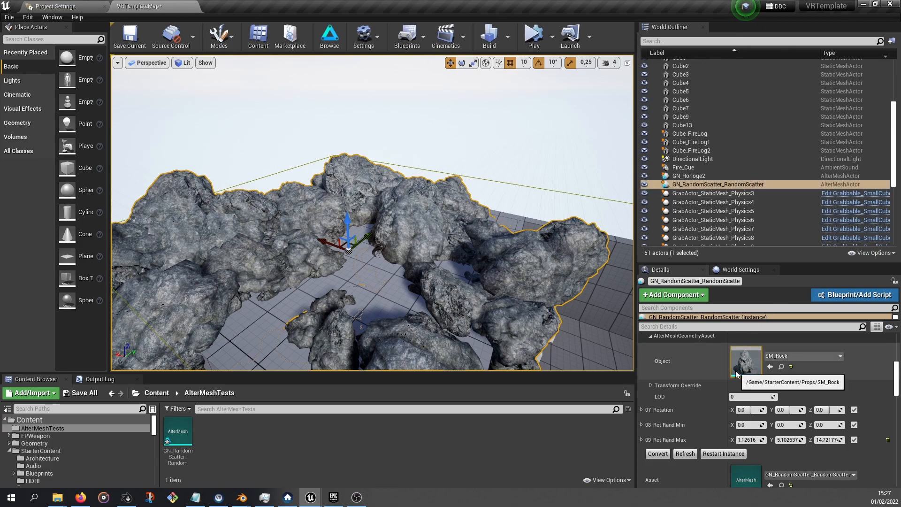
{"action": "scroll", "coordinate": [743, 402], "scroll_direction": "up", "scroll_amount": 4}
{"action": "scroll", "coordinate": [744, 400], "scroll_direction": "up", "scroll_amount": 1}
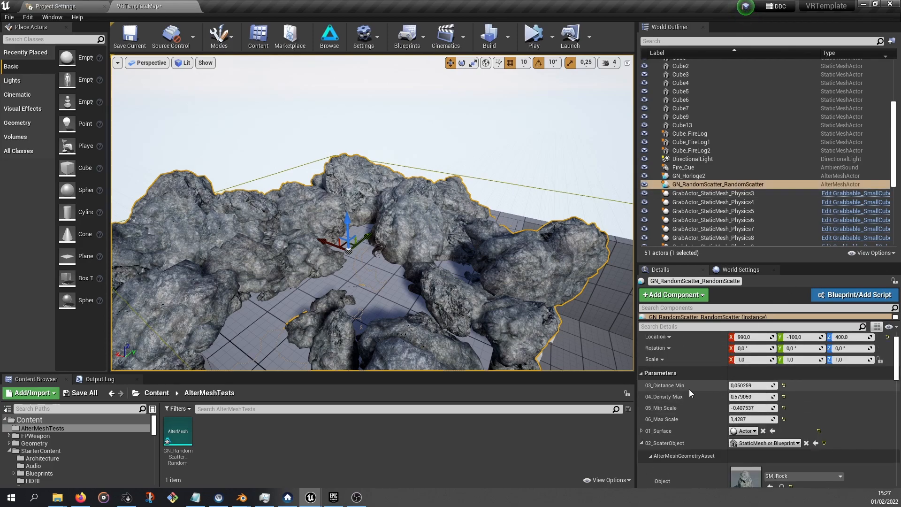
{"action": "left_click_drag", "start_coordinate": [742, 396], "coordinate": [768, 409]}
Adjust the X and Z values of the actor's 09_Rot Rand Max parameter
{"action": "scroll", "coordinate": [768, 410], "scroll_direction": "down", "scroll_amount": 4}
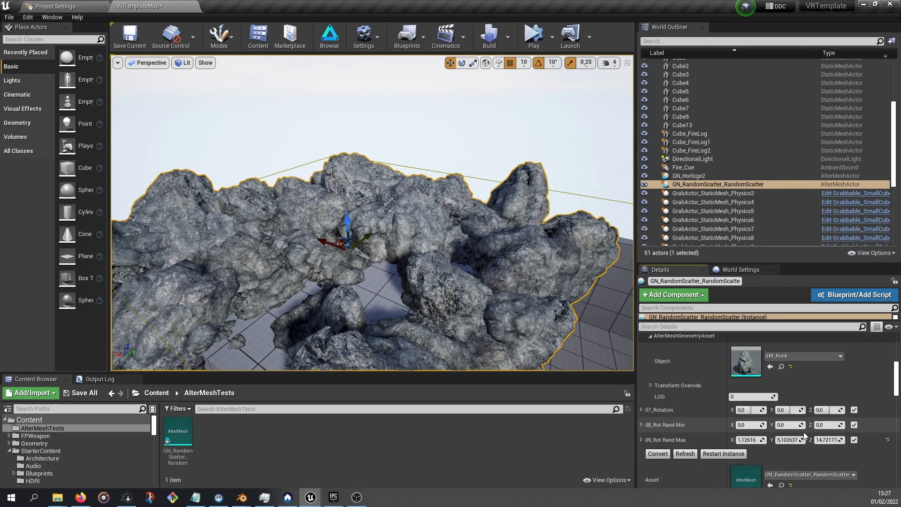
{"action": "left_click_drag", "start_coordinate": [749, 440], "coordinate": [752, 440]}
{"action": "left_click_drag", "start_coordinate": [827, 439], "coordinate": [833, 440]}
{"action": "left_click_drag", "start_coordinate": [306, 238], "coordinate": [220, 238], "text": "alt"}
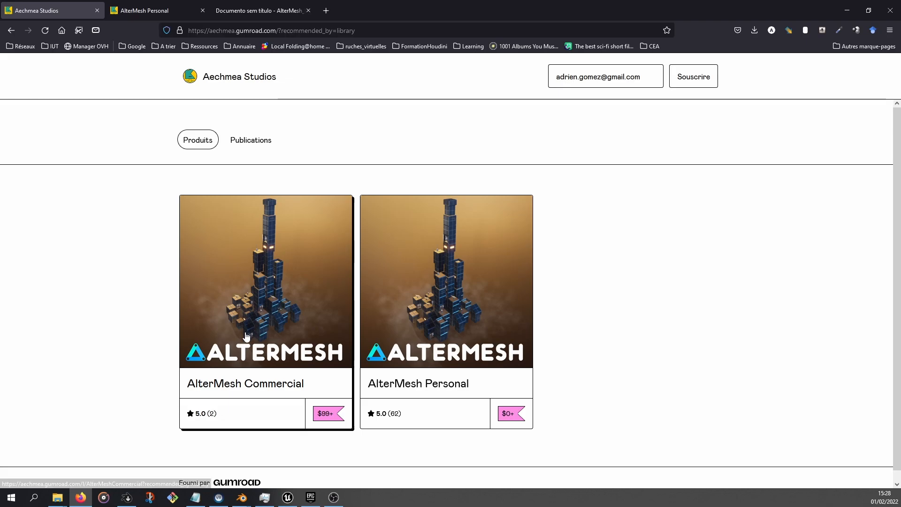
Switch to the AlterMesh Personal download page and highlight the UE4.26 and UE4.27 release names
{"action": "key", "text": "ctrl+Tab"}
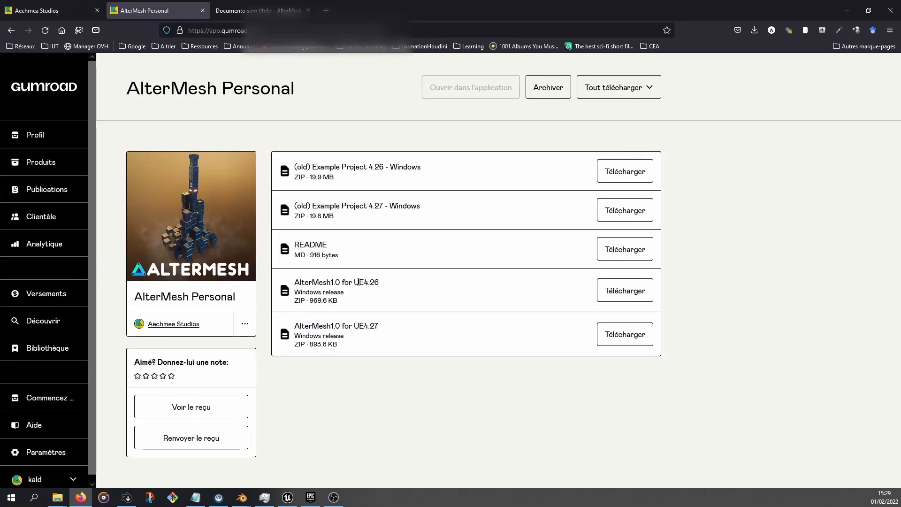
{"action": "left_click_drag", "start_coordinate": [354, 282], "coordinate": [384, 286]}
{"action": "left_click_drag", "start_coordinate": [382, 327], "coordinate": [355, 330]}
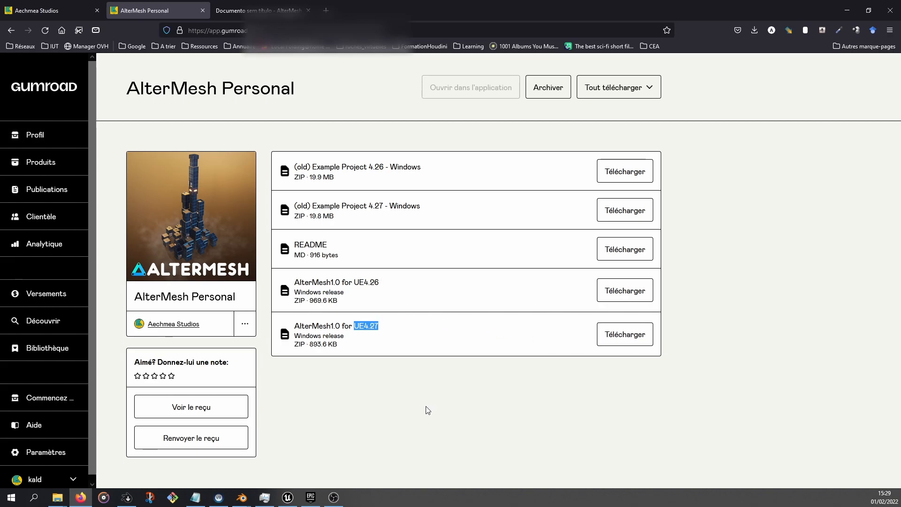
Open the BlenderAddOns folder in File Explorer and locate the extracted AlterMesh1.0 for UE4.27 folder
{"action": "left_click", "coordinate": [66, 499]}
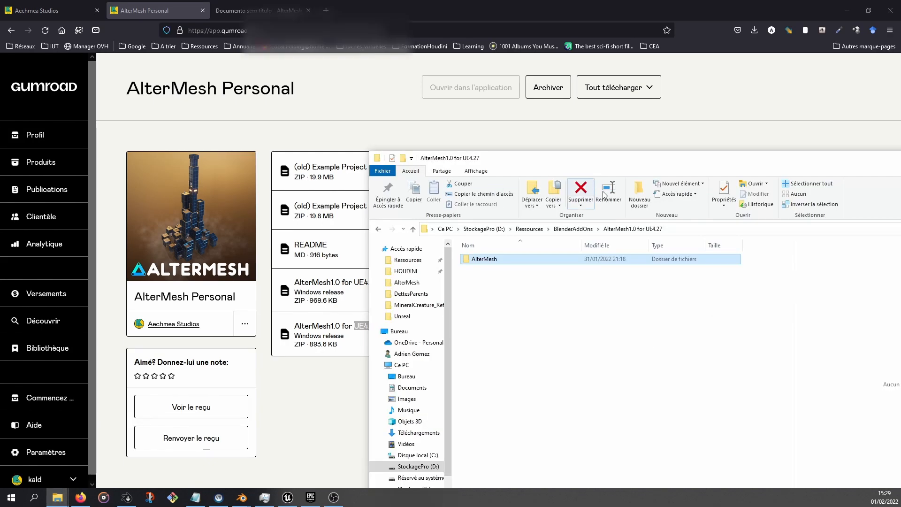
{"action": "left_click", "coordinate": [573, 229]}
{"action": "scroll", "coordinate": [513, 300], "scroll_direction": "up", "scroll_amount": 4}
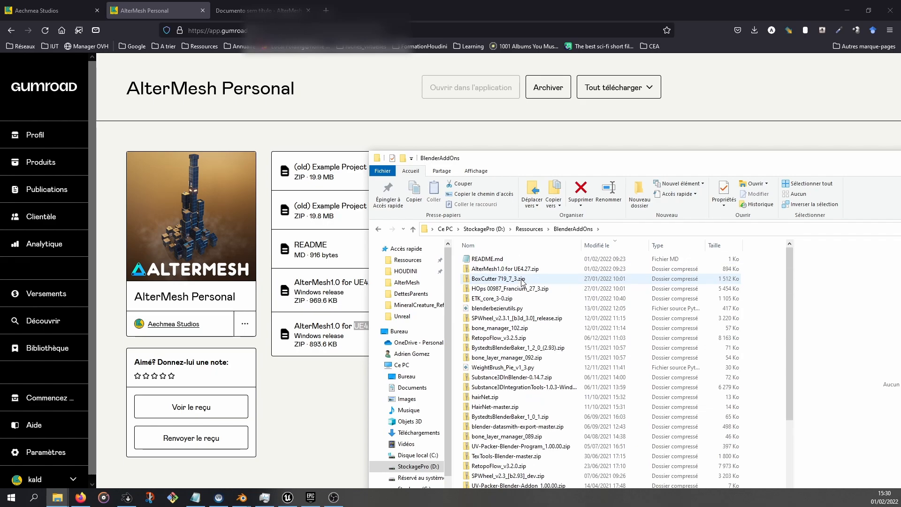
{"action": "left_click", "coordinate": [515, 273]}
{"action": "scroll", "coordinate": [515, 273], "scroll_direction": "down", "scroll_amount": 5}
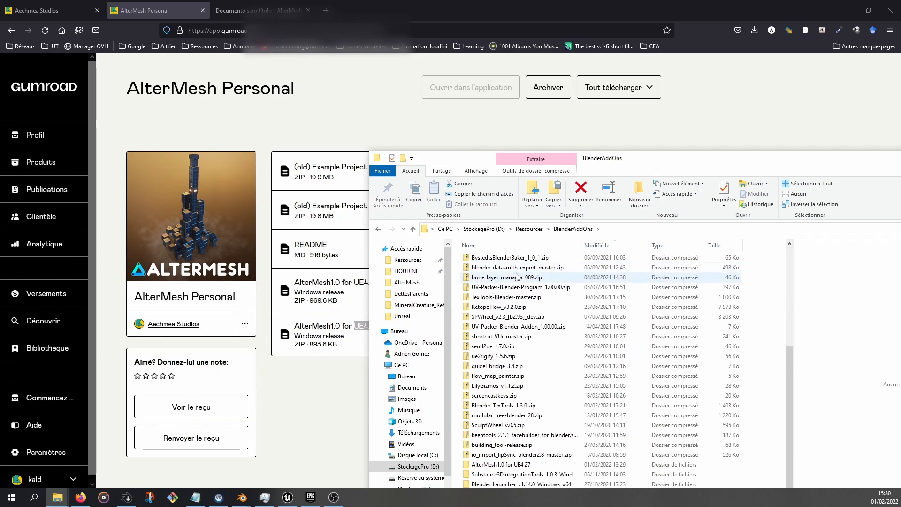
{"action": "left_click_drag", "start_coordinate": [632, 163], "coordinate": [582, 46]}
Open the AlterMesh1.0 for UE4.27 folder, inspect the AlterMesh plugin's contents, and return to select the AlterMesh folder
{"action": "double_click", "coordinate": [436, 346]}
{"action": "left_click", "coordinate": [432, 142]}
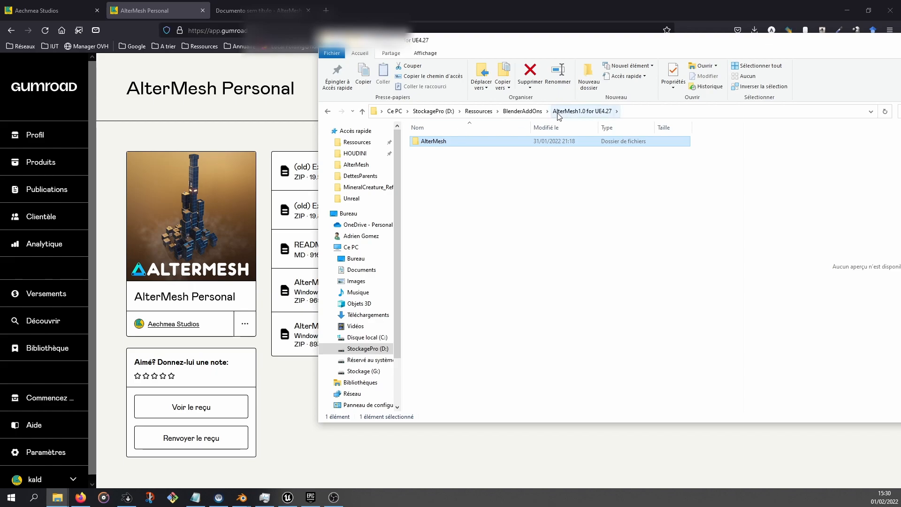
{"action": "double_click", "coordinate": [434, 142]}
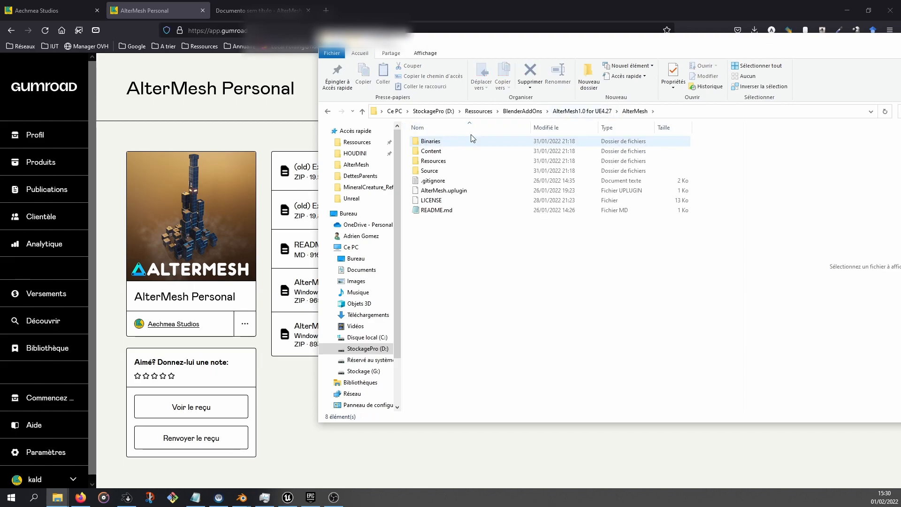
{"action": "left_click", "coordinate": [570, 111]}
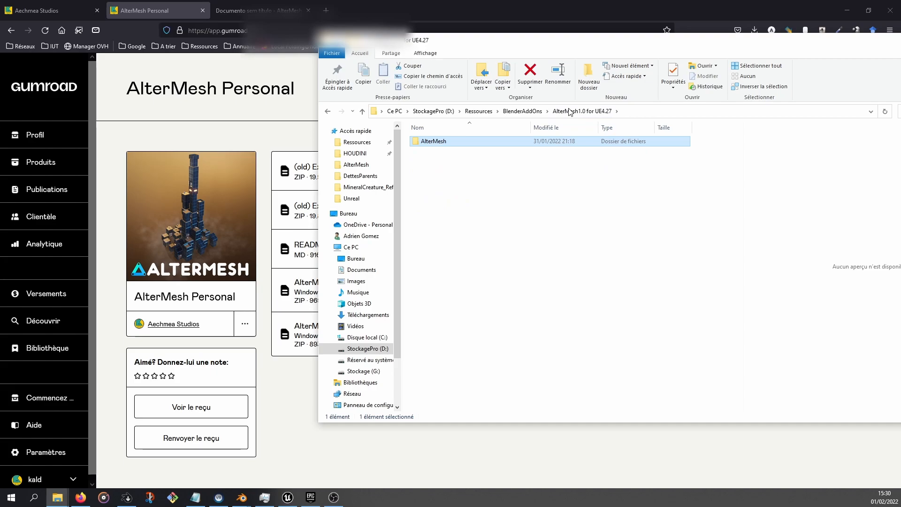
Open the FPS_Template_UE4 project's folder on disk from the Epic Games launcher library
{"action": "left_click", "coordinate": [313, 497]}
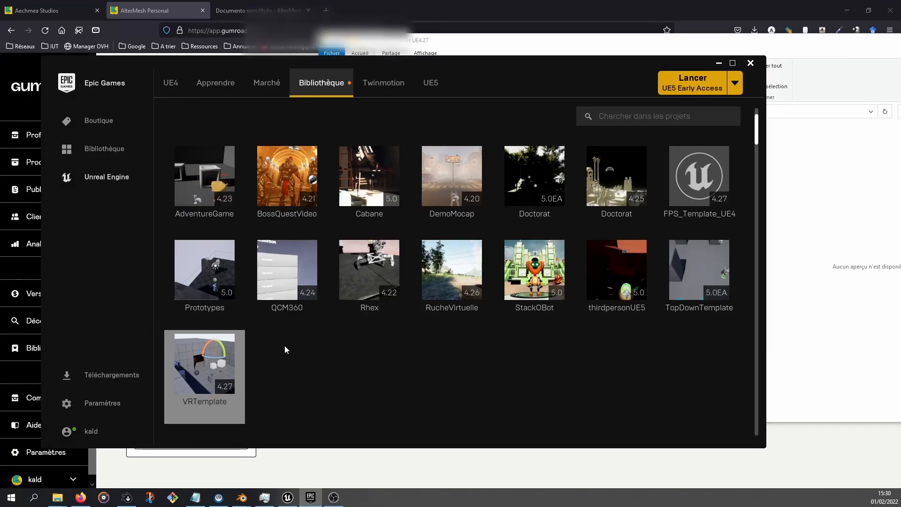
{"action": "left_click", "coordinate": [682, 187]}
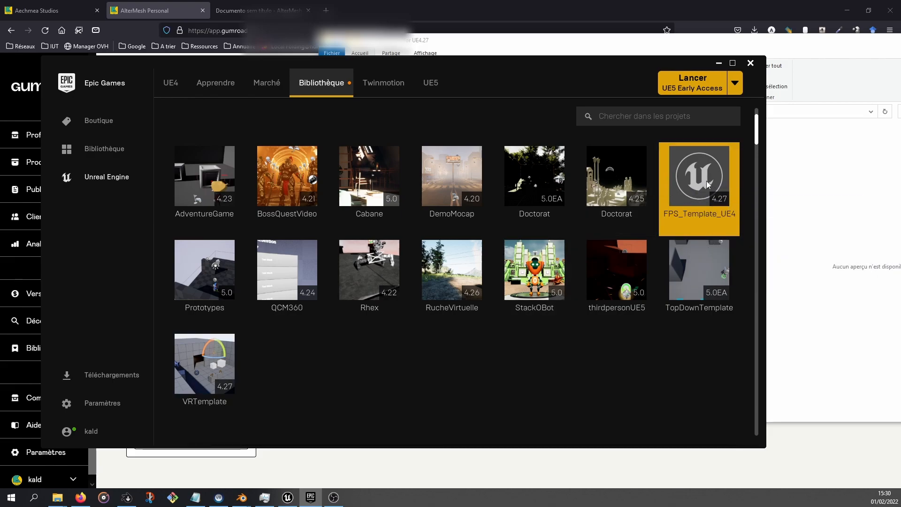
{"action": "right_click", "coordinate": [692, 185]}
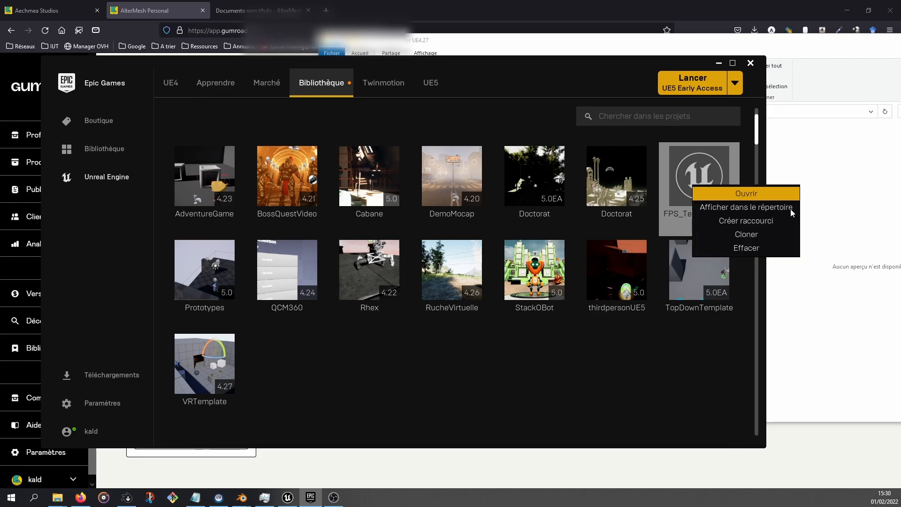
{"action": "left_click", "coordinate": [771, 210]}
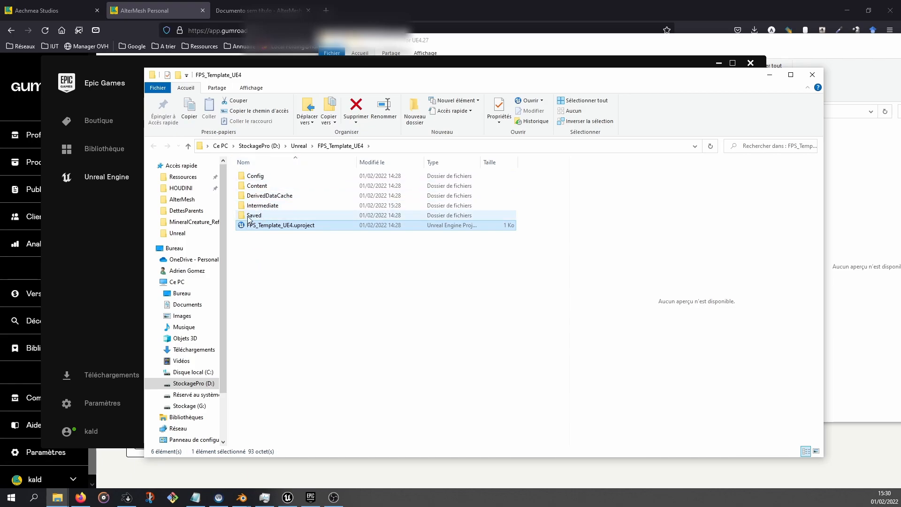
Create a new folder named Plugins in the project's root folder
{"action": "right_click", "coordinate": [269, 261]}
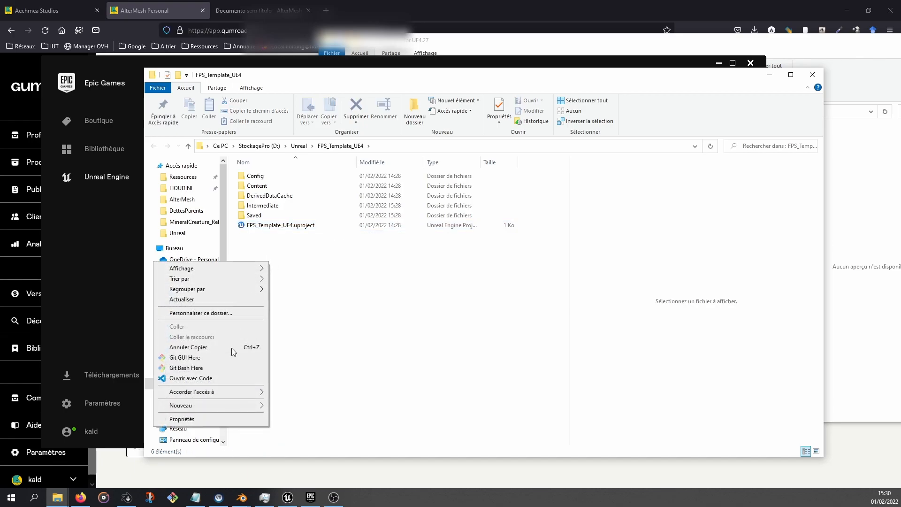
{"action": "mouse_move", "coordinate": [249, 407]}
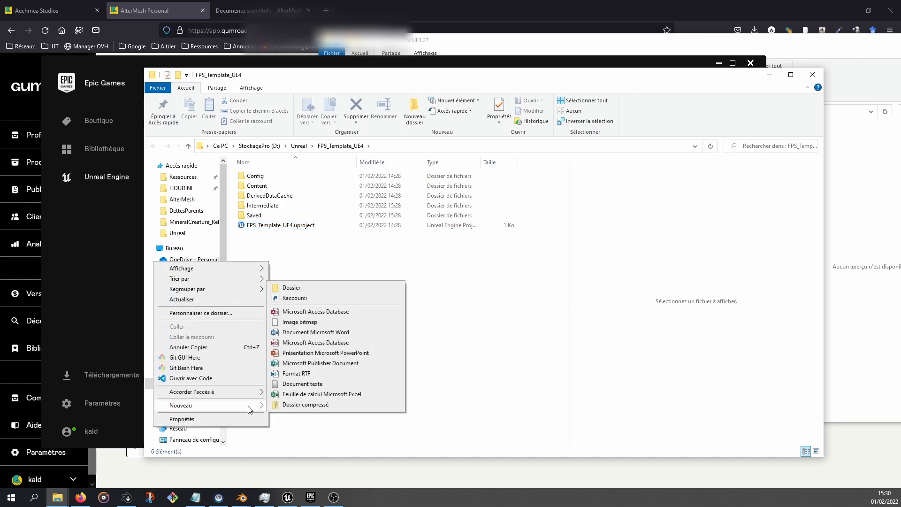
{"action": "left_click", "coordinate": [297, 287]}
{"action": "type", "text": "Plugins"}
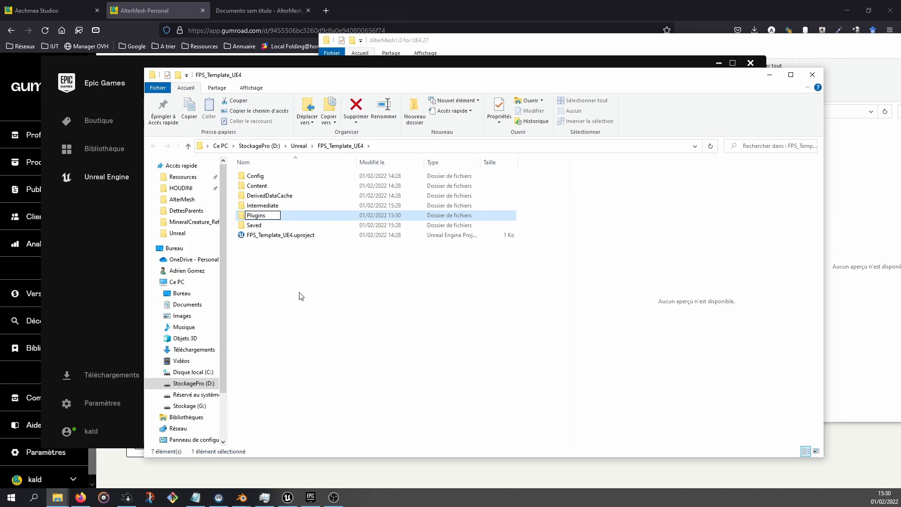
{"action": "key", "text": "Return"}
Move the AlterMesh plugin folder into the project's Plugins folder
{"action": "double_click", "coordinate": [263, 219]}
{"action": "left_click", "coordinate": [575, 44]}
{"action": "left_click_drag", "start_coordinate": [430, 144], "coordinate": [265, 243]}
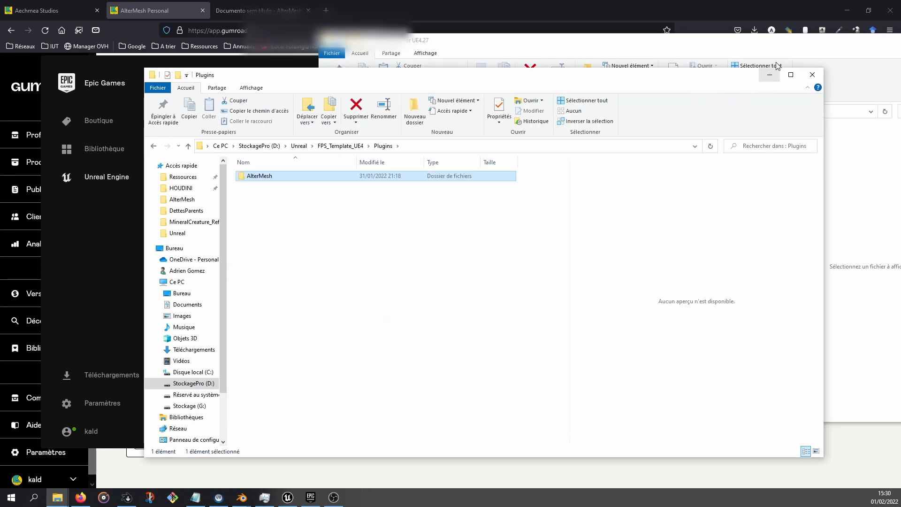
Accept the AlterMesh EULA on project launch and review the AlterMesh manual's quick start steps
{"action": "left_click_drag", "start_coordinate": [827, 44], "coordinate": [698, 48]}
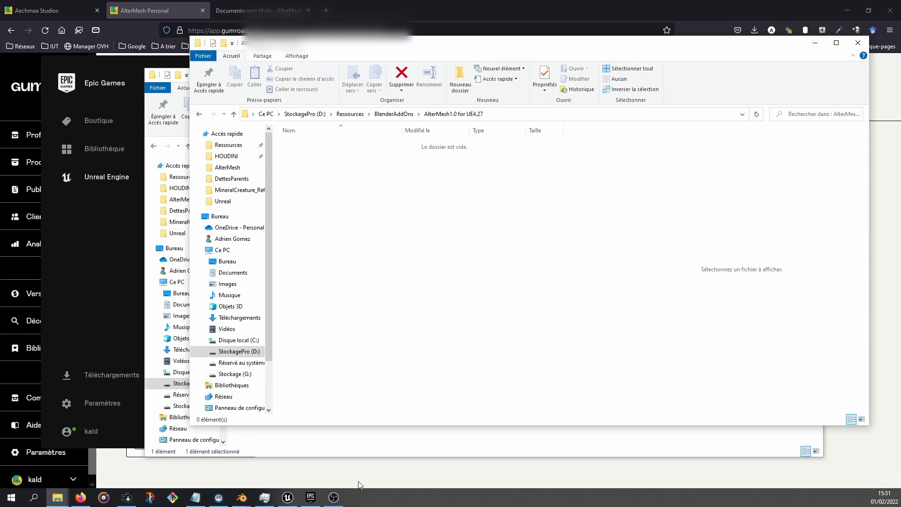
{"action": "mouse_move", "coordinate": [309, 501]}
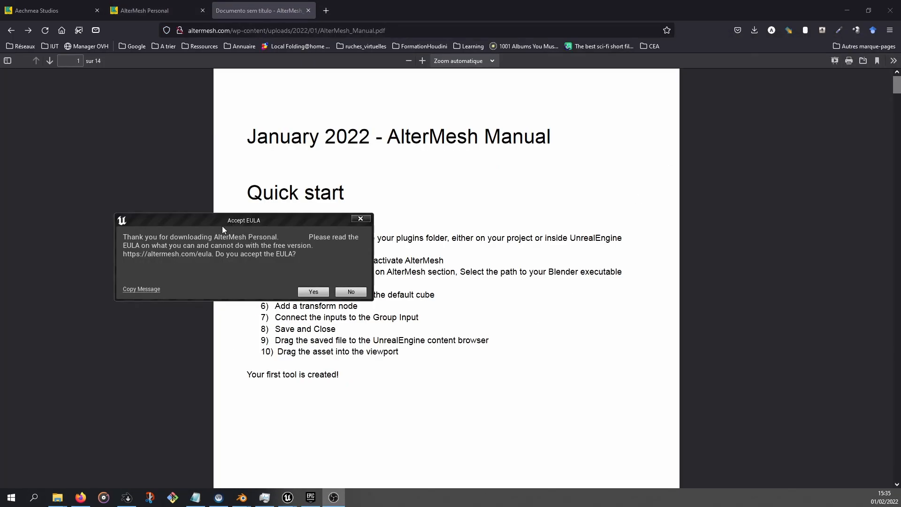
{"action": "left_click_drag", "start_coordinate": [223, 230], "coordinate": [348, 215]}
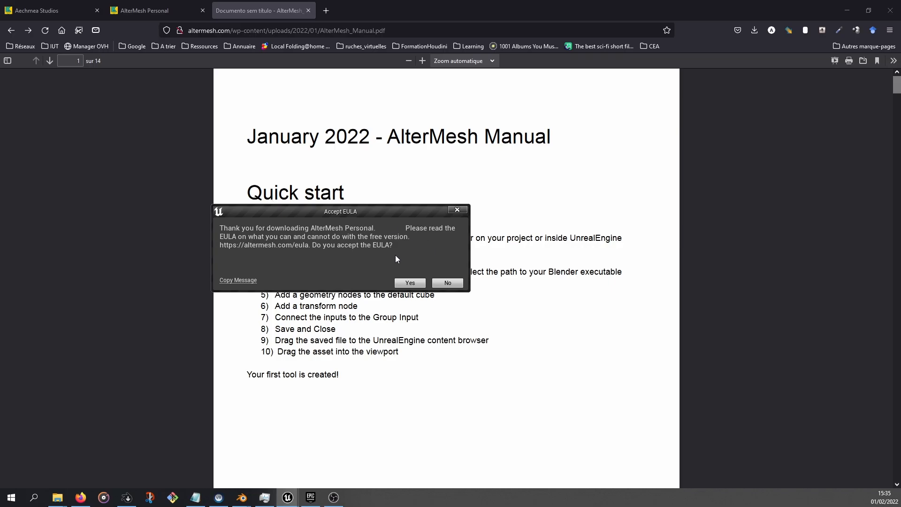
{"action": "left_click", "coordinate": [409, 283]}
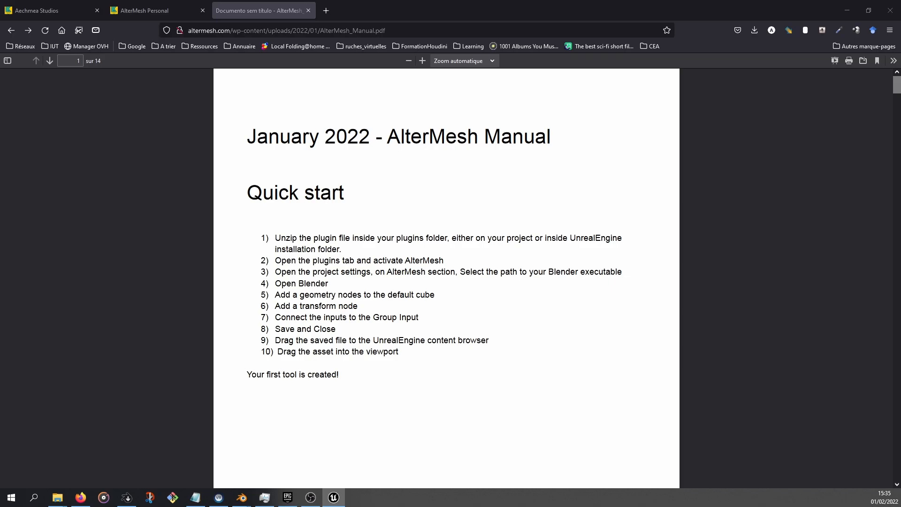
{"action": "scroll", "coordinate": [428, 161], "scroll_direction": "down", "scroll_amount": 15}
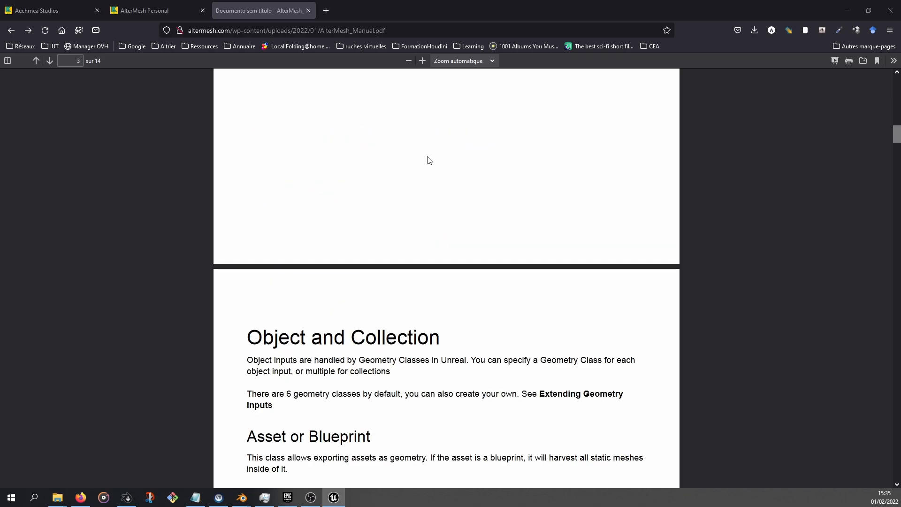
{"action": "scroll", "coordinate": [429, 160], "scroll_direction": "up", "scroll_amount": 5}
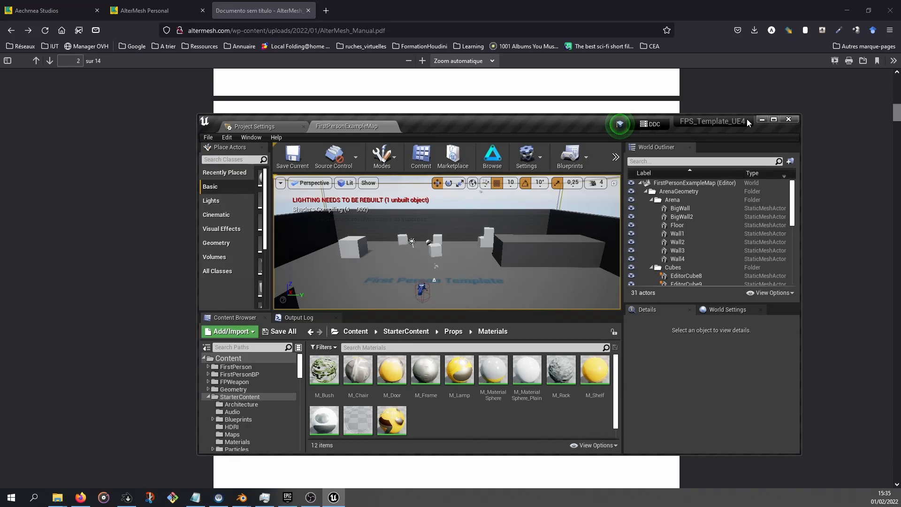
Maximize the FPS_Template_UE4 editor window, collapse StarterContent, and open Project Settings
{"action": "double_click", "coordinate": [748, 120]}
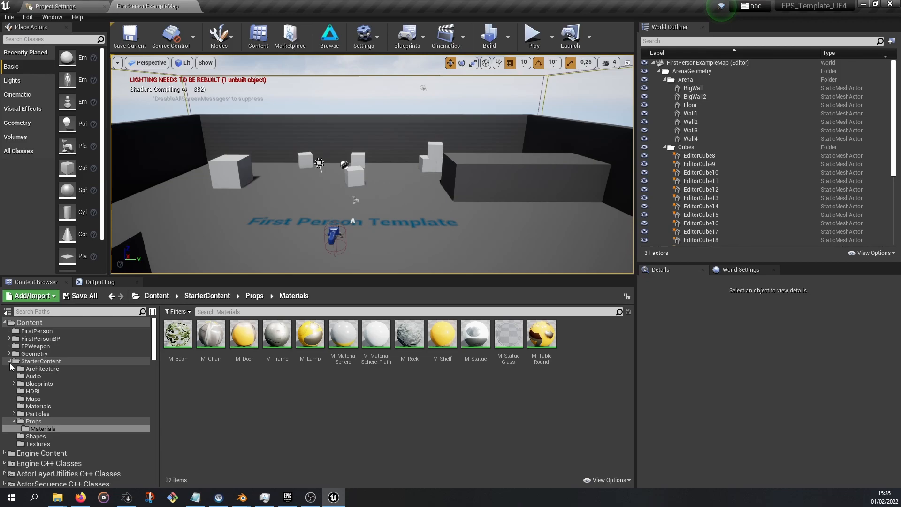
{"action": "left_click", "coordinate": [10, 361]}
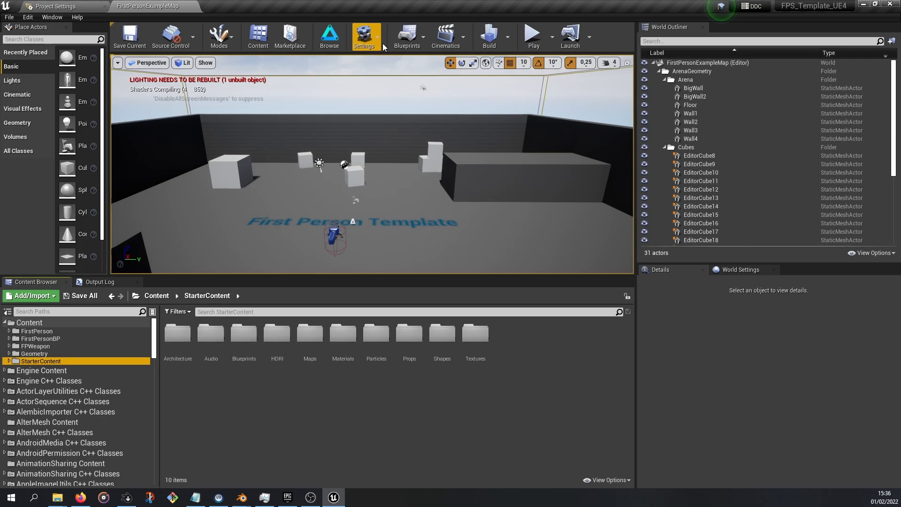
{"action": "left_click", "coordinate": [26, 17]}
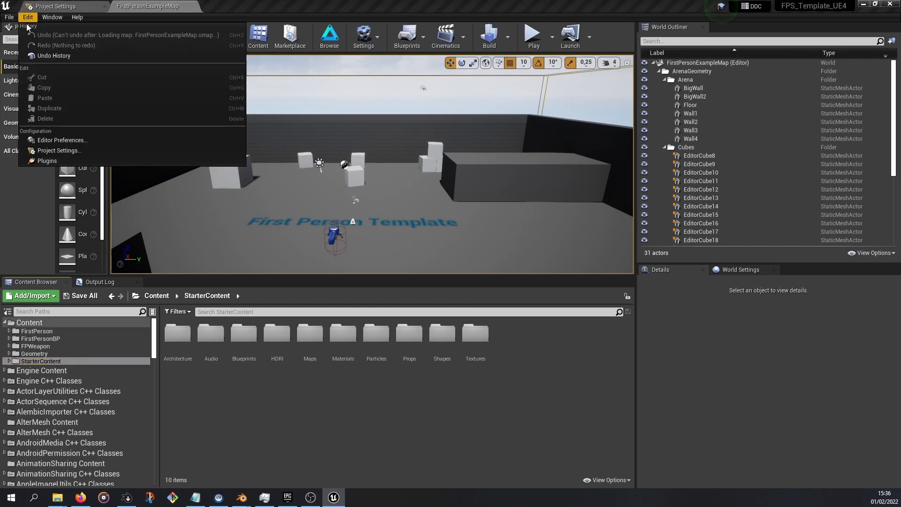
{"action": "left_click", "coordinate": [60, 150]}
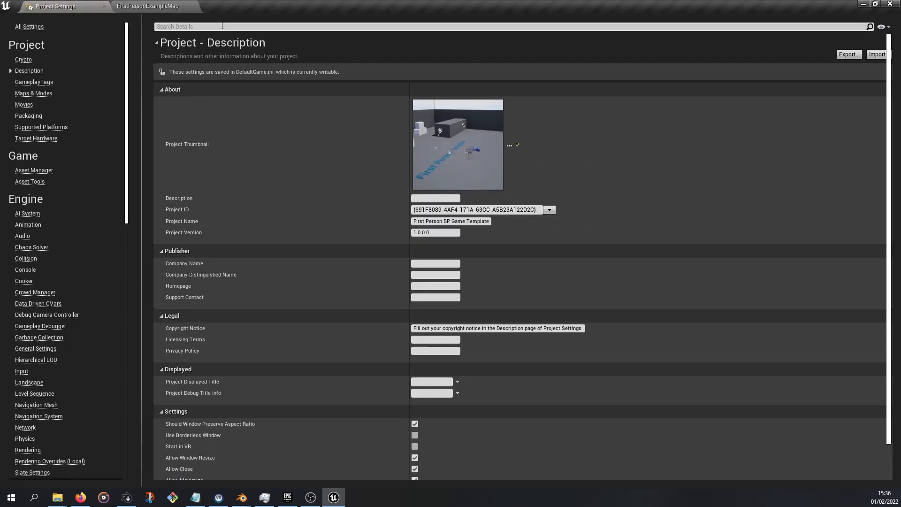
Search the project settings for AlterMesh and set the Executable Path to blender.exe in C:/BlenderBuilds/daily/blender-3.1.0-beta+daily.07514def194a
{"action": "type", "text": "Alterme"}
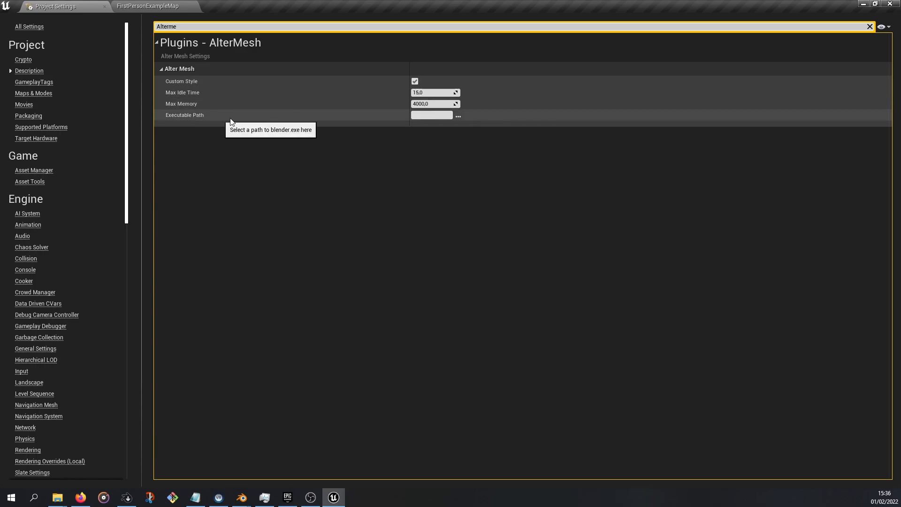
{"action": "left_click", "coordinate": [459, 117]}
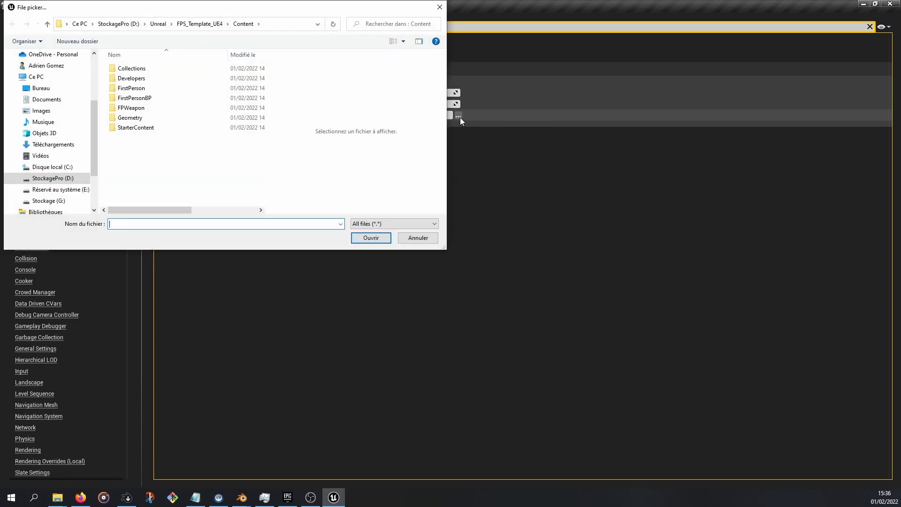
{"action": "left_click", "coordinate": [51, 167]}
{"action": "double_click", "coordinate": [133, 78]}
{"action": "double_click", "coordinate": [125, 89]}
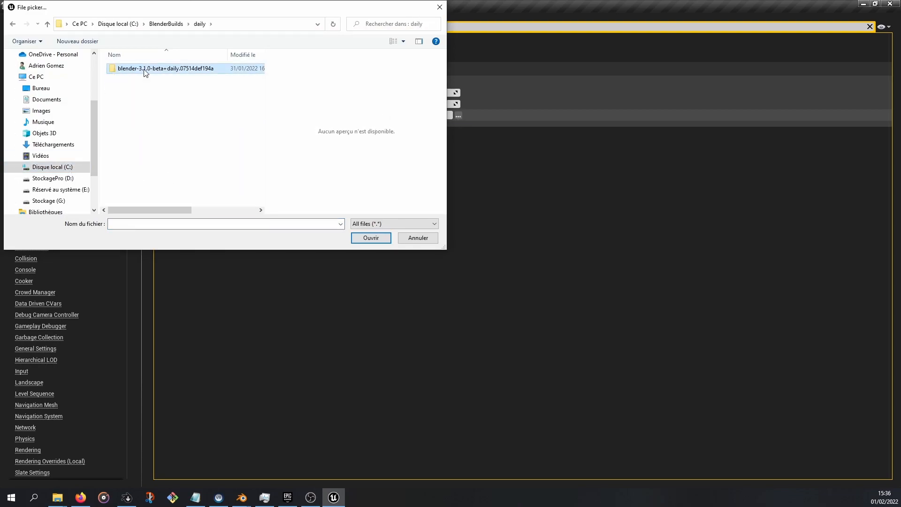
{"action": "double_click", "coordinate": [141, 69]}
{"action": "double_click", "coordinate": [131, 148]}
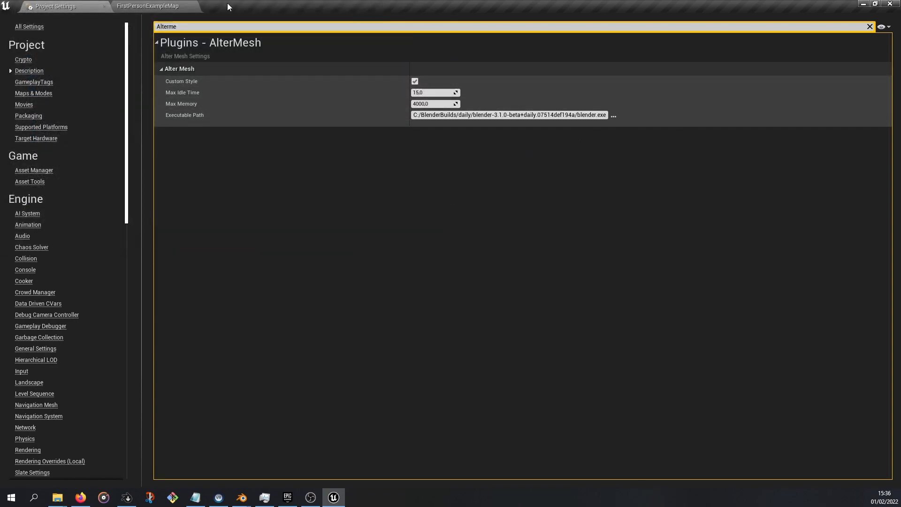
Return to the level editor and create a folder named Altermesh under Content in the Content Browser
{"action": "left_click", "coordinate": [194, 6]}
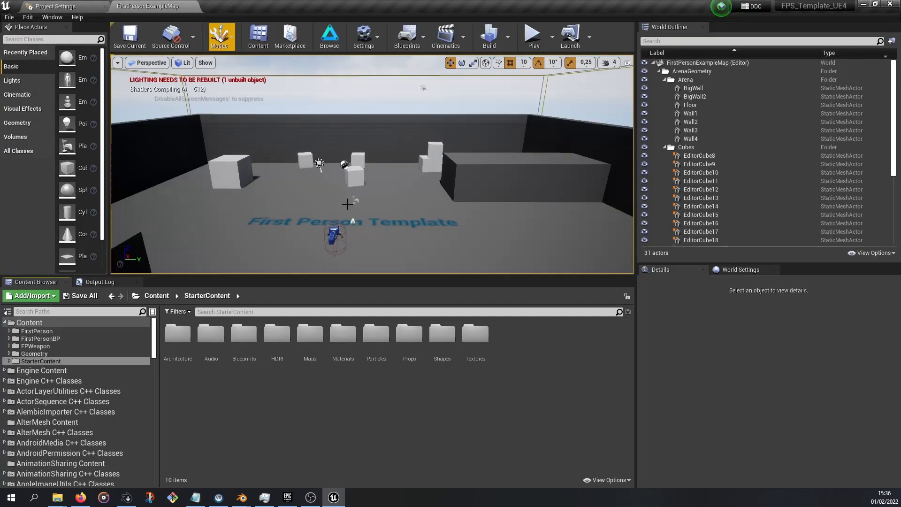
{"action": "right_click", "coordinate": [40, 323]}
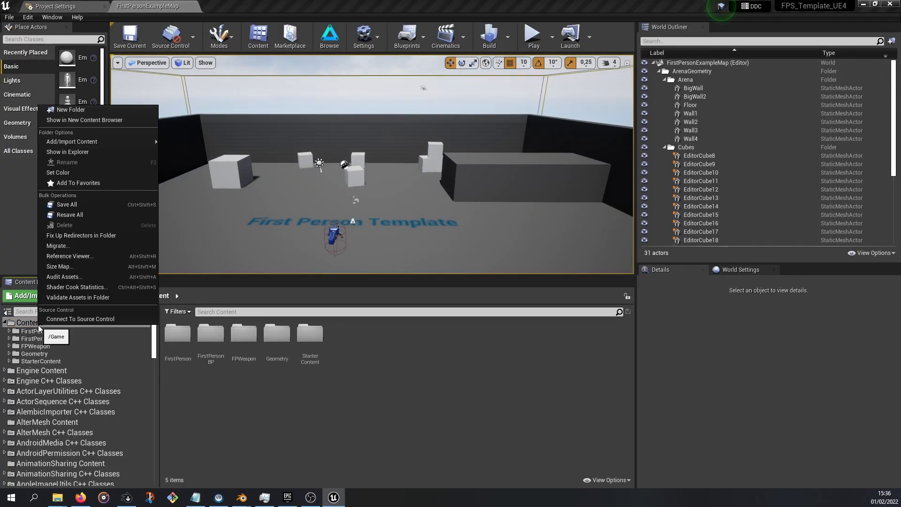
{"action": "left_click", "coordinate": [75, 111]}
{"action": "type", "text": "A"}
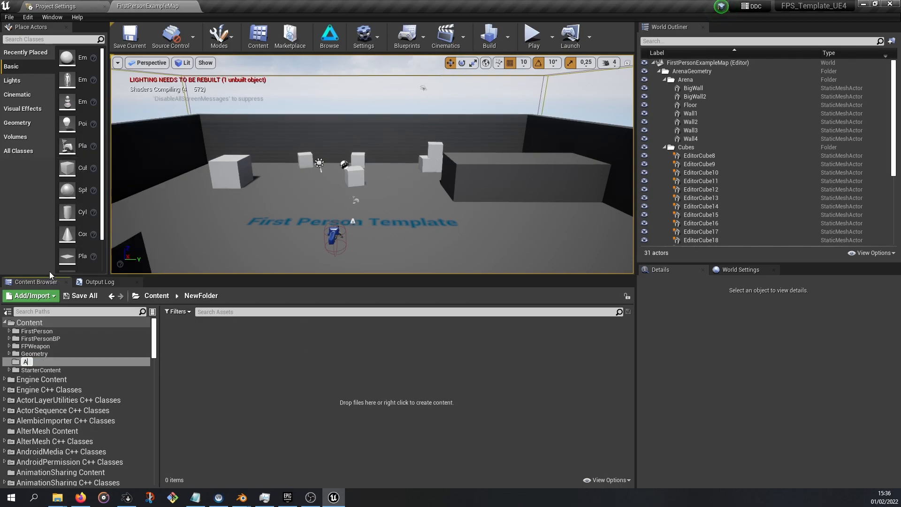
{"action": "type", "text": "ltermesh"}
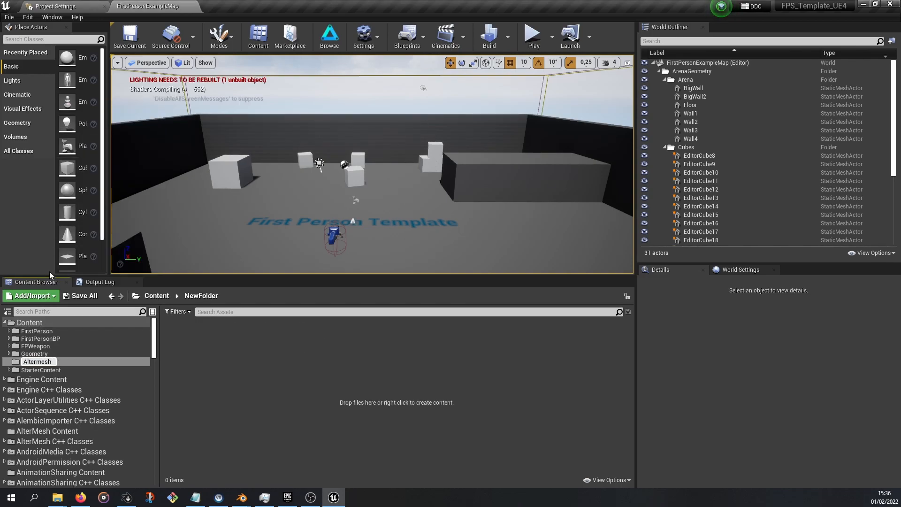
{"action": "key", "text": "Return"}
Import GN_Duplicate_Mesh_On_Curve.blend from the AlterMesh tutorials folder into the Altermesh content folder
{"action": "mouse_move", "coordinate": [58, 497]}
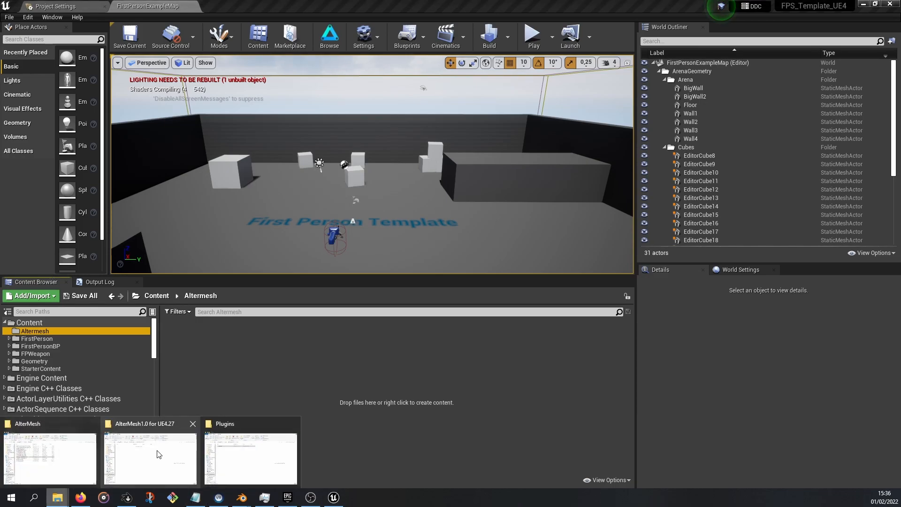
{"action": "mouse_move", "coordinate": [155, 452]}
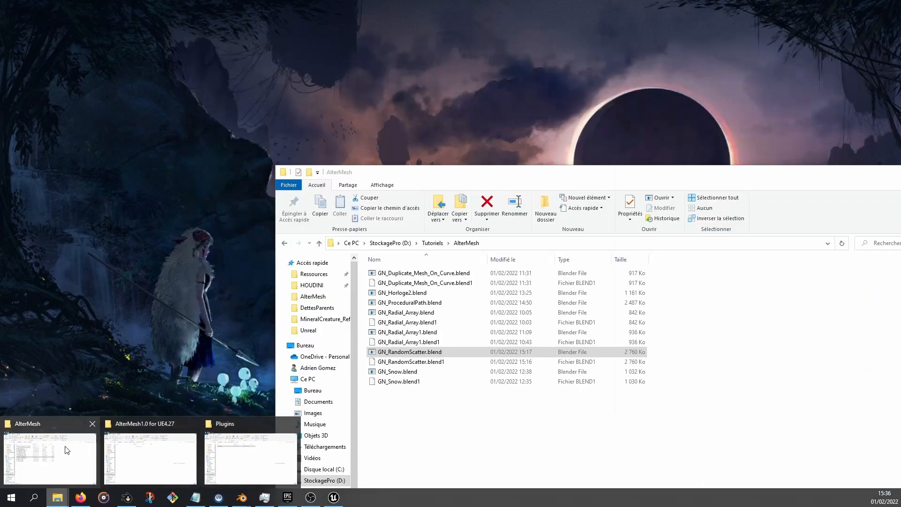
{"action": "left_click", "coordinate": [61, 451]}
{"action": "left_click_drag", "start_coordinate": [504, 182], "coordinate": [701, 124]}
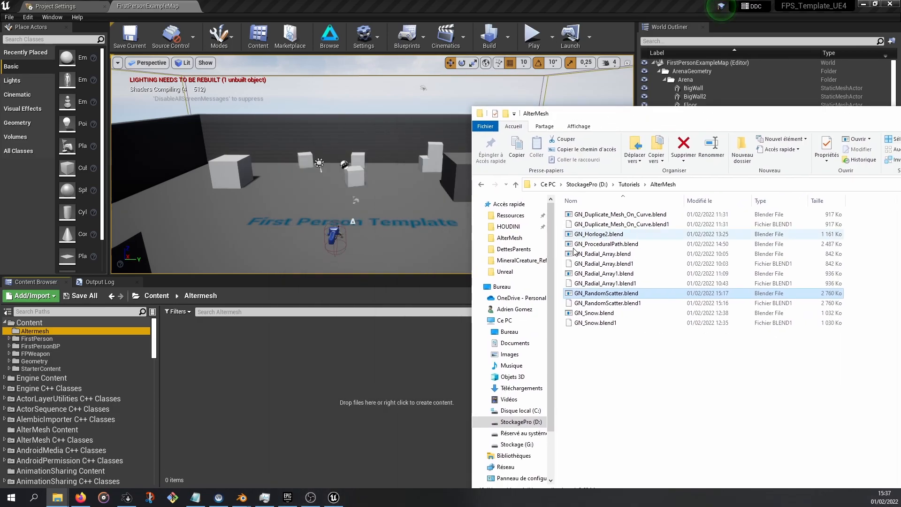
{"action": "left_click_drag", "start_coordinate": [621, 218], "coordinate": [221, 370]}
{"action": "left_click_drag", "start_coordinate": [723, 113], "coordinate": [438, 422]}
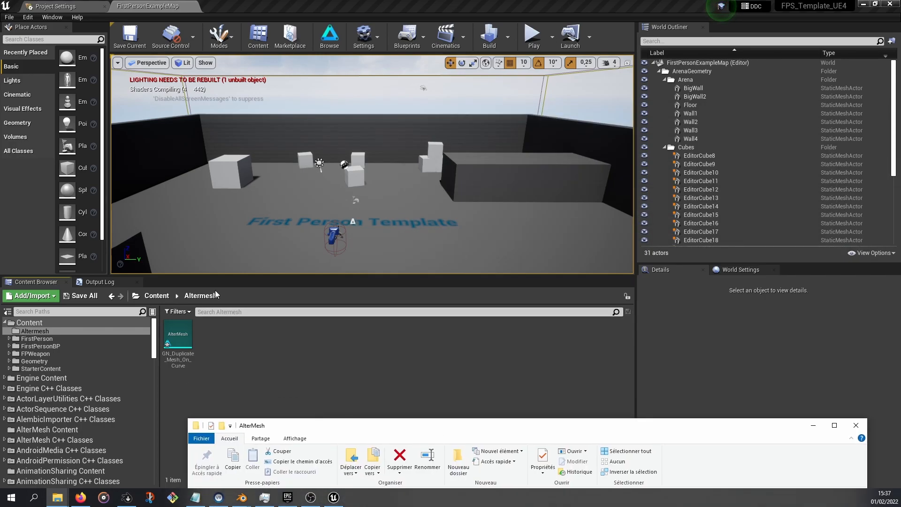
Place the GN_Duplicate_Mesh_On_Curve asset in the level near the First Person Template label
{"action": "left_click_drag", "start_coordinate": [178, 337], "coordinate": [249, 238]}
{"action": "key", "text": "ctrl+z"}
{"action": "left_click_drag", "start_coordinate": [178, 337], "coordinate": [255, 234]}
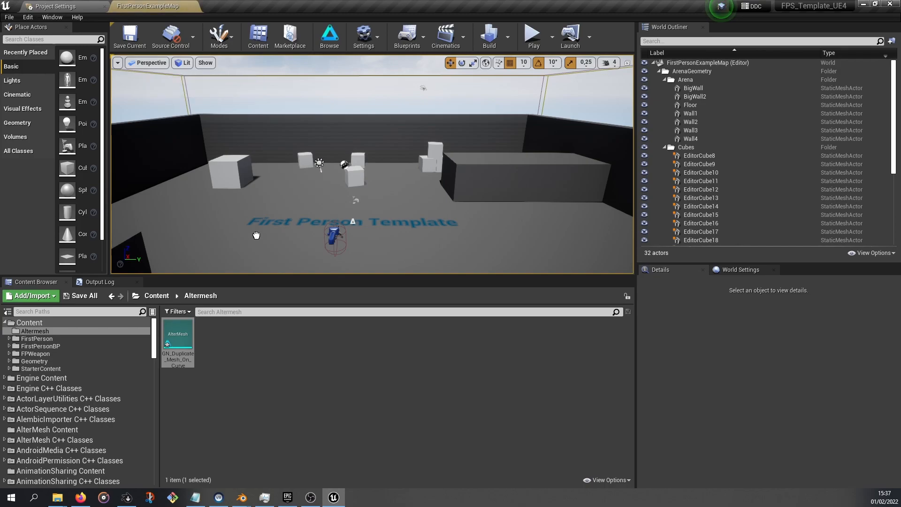
Move the spline's control points of the placed actor to bend its curve into an arc
{"action": "scroll", "coordinate": [293, 240], "scroll_direction": "up", "scroll_amount": 2}
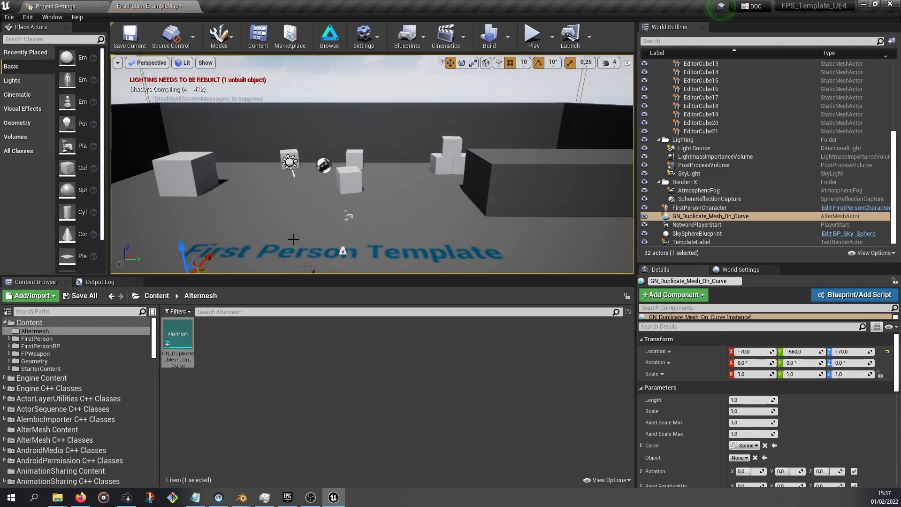
{"action": "scroll", "coordinate": [305, 233], "scroll_direction": "down", "scroll_amount": 3}
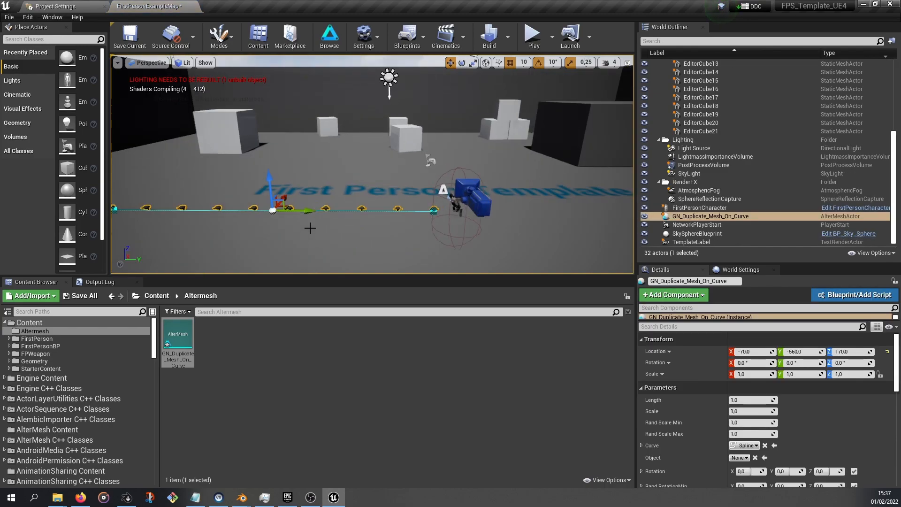
{"action": "key", "text": "f"}
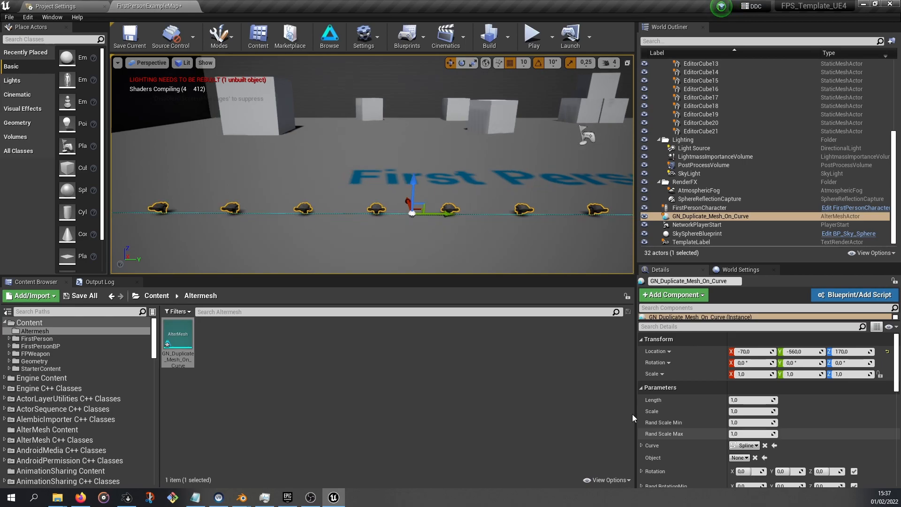
{"action": "middle_click_drag", "start_coordinate": [423, 206], "coordinate": [357, 205]}
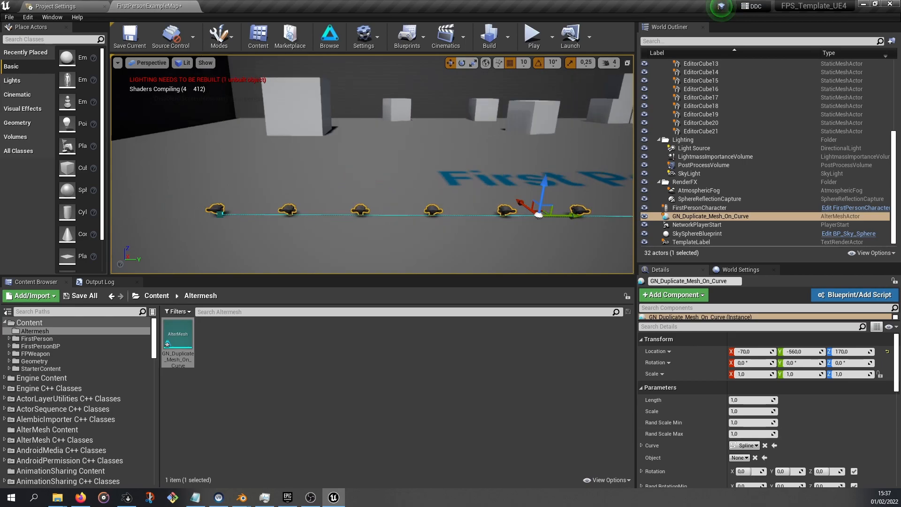
{"action": "left_click_drag", "start_coordinate": [516, 174], "coordinate": [725, 190], "text": "alt"}
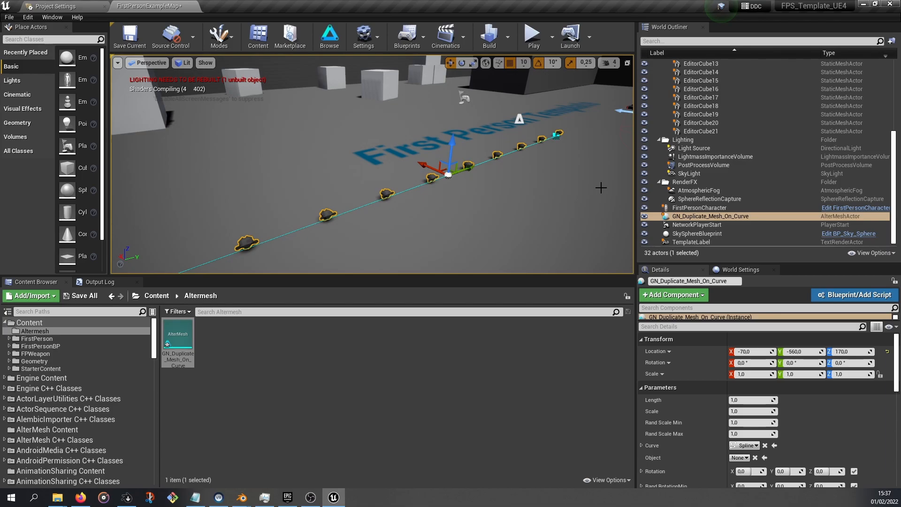
{"action": "left_click_drag", "start_coordinate": [601, 188], "coordinate": [570, 197], "text": "alt"}
{"action": "left_click", "coordinate": [554, 132]}
{"action": "left_click_drag", "start_coordinate": [527, 127], "coordinate": [492, 125]}
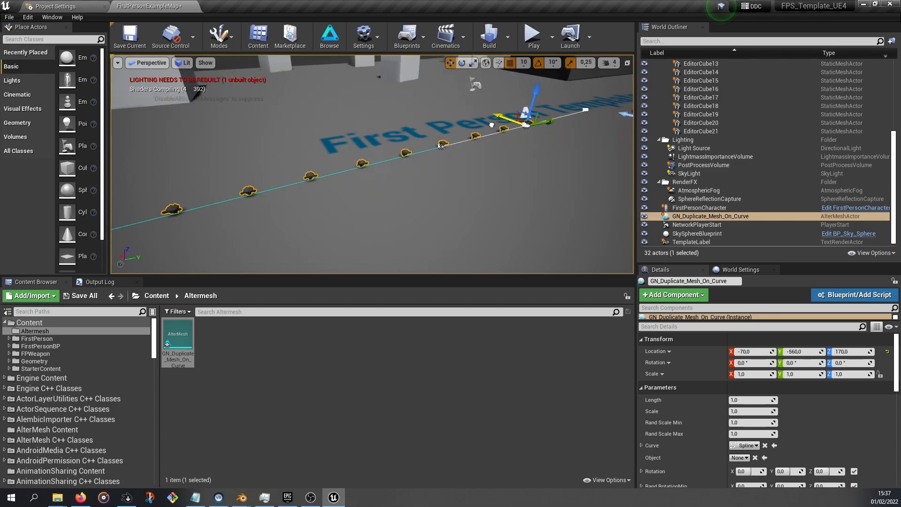
{"action": "scroll", "coordinate": [491, 124], "scroll_direction": "down", "scroll_amount": 3}
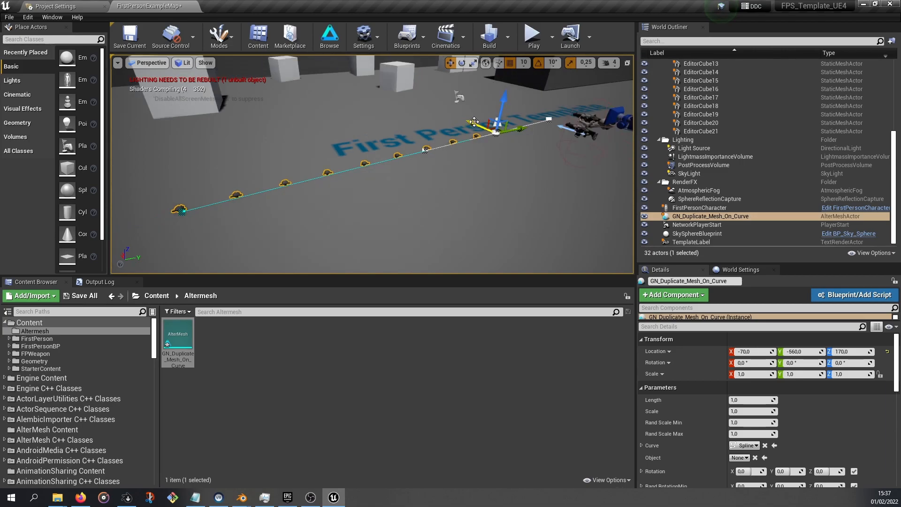
{"action": "left_click_drag", "start_coordinate": [474, 122], "coordinate": [812, 402]}
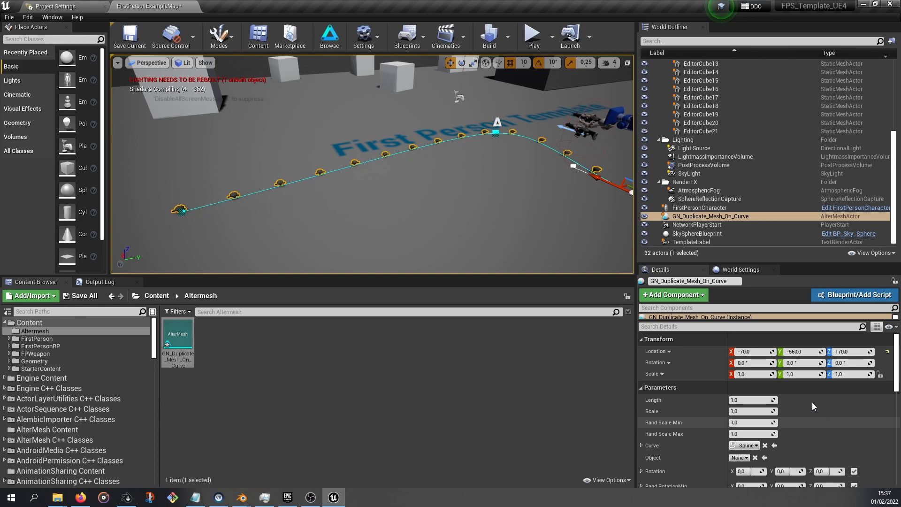
Set the actor's Length to about 3.26, Scale to about 5.43 and Rand Scale Min to about -0.04
{"action": "scroll", "coordinate": [812, 401], "scroll_direction": "down", "scroll_amount": 2}
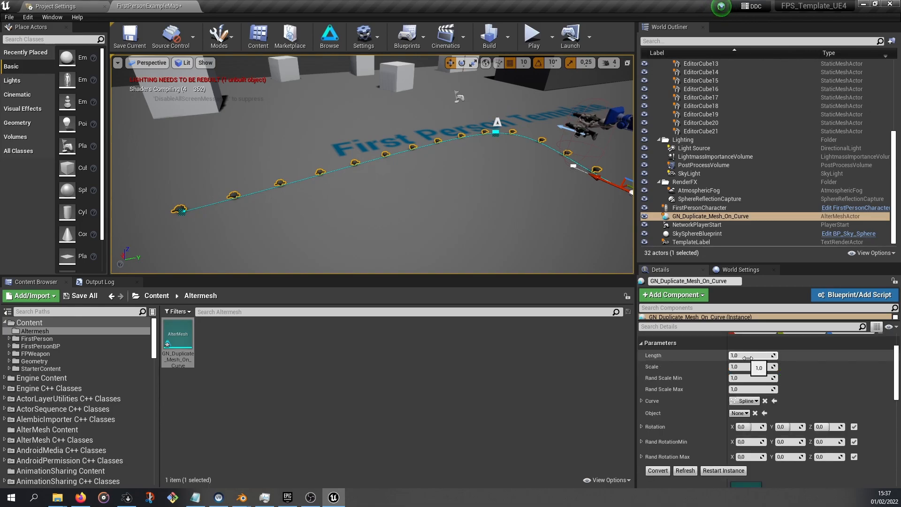
{"action": "mouse_move", "coordinate": [748, 358]}
{"action": "left_mouse_down"}
{"action": "mouse_move", "coordinate": [774, 358]}
{"action": "mouse_move", "coordinate": [765, 358]}
{"action": "left_mouse_up"}
{"action": "left_click_drag", "start_coordinate": [754, 367], "coordinate": [734, 377]}
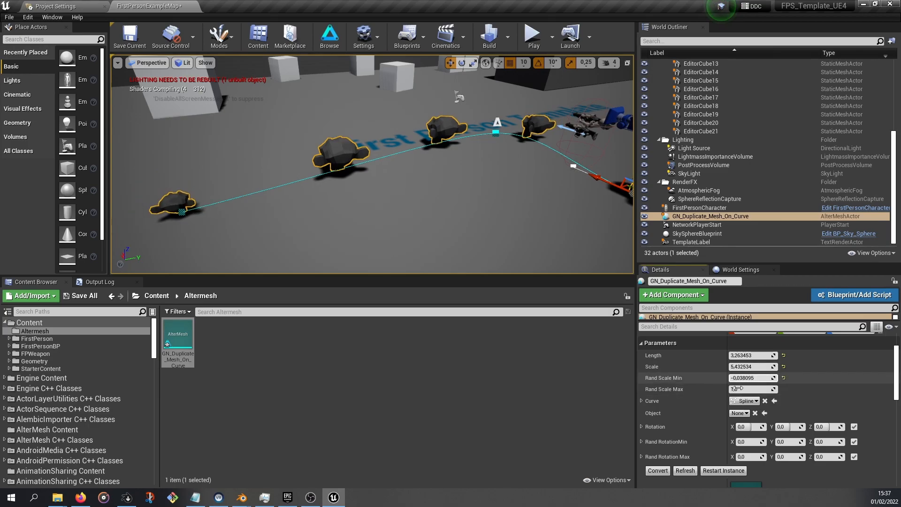
Open GN_Duplicate_Mesh_On_Curve.blend in Blender and examine its geometry node inputs and modifier parameters
{"action": "left_click", "coordinate": [746, 413]}
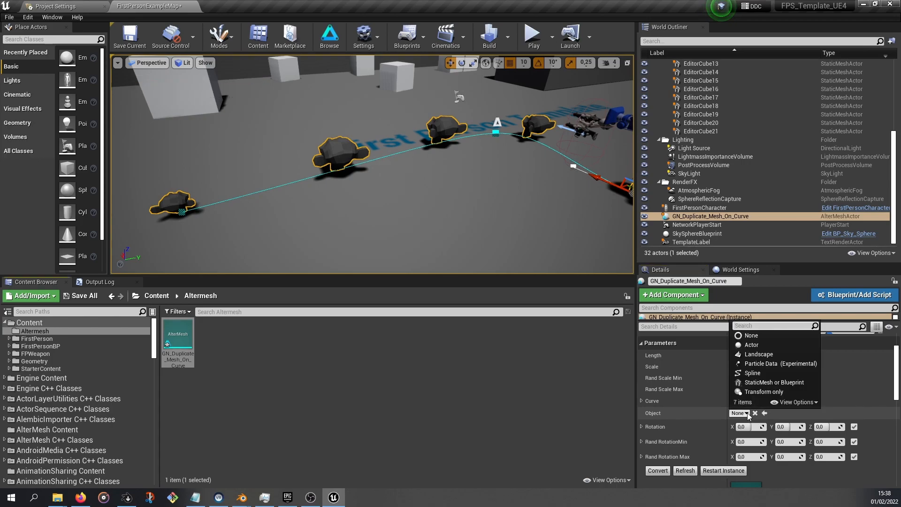
{"action": "left_click", "coordinate": [657, 412]}
{"action": "mouse_move", "coordinate": [232, 501]}
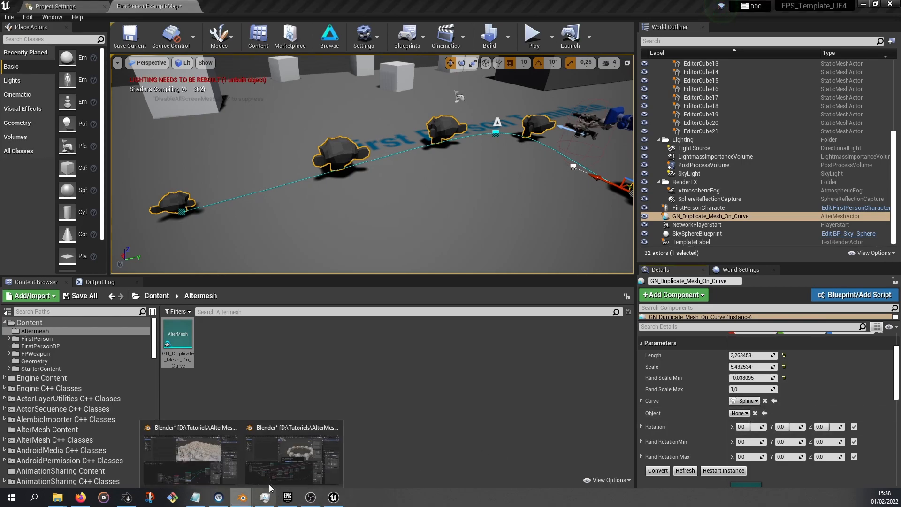
{"action": "left_click", "coordinate": [292, 452]}
{"action": "left_click", "coordinate": [455, 266]}
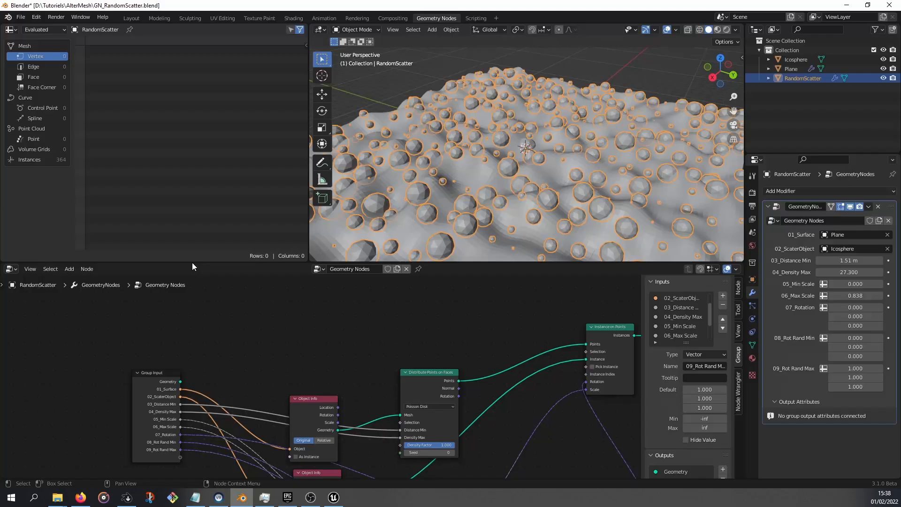
{"action": "left_click", "coordinate": [20, 17]}
{"action": "left_click", "coordinate": [35, 38]}
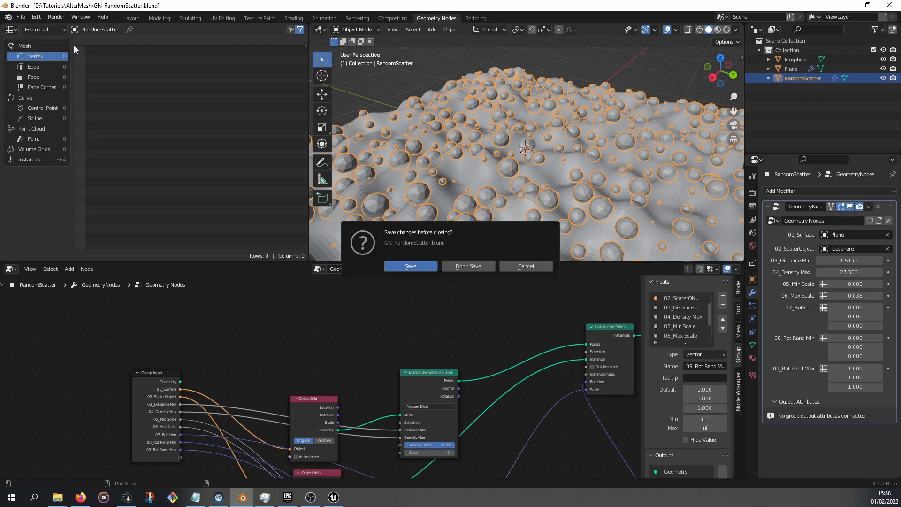
{"action": "left_click", "coordinate": [455, 267]}
{"action": "left_click", "coordinate": [666, 376]}
{"action": "key", "text": "ctrl+s"}
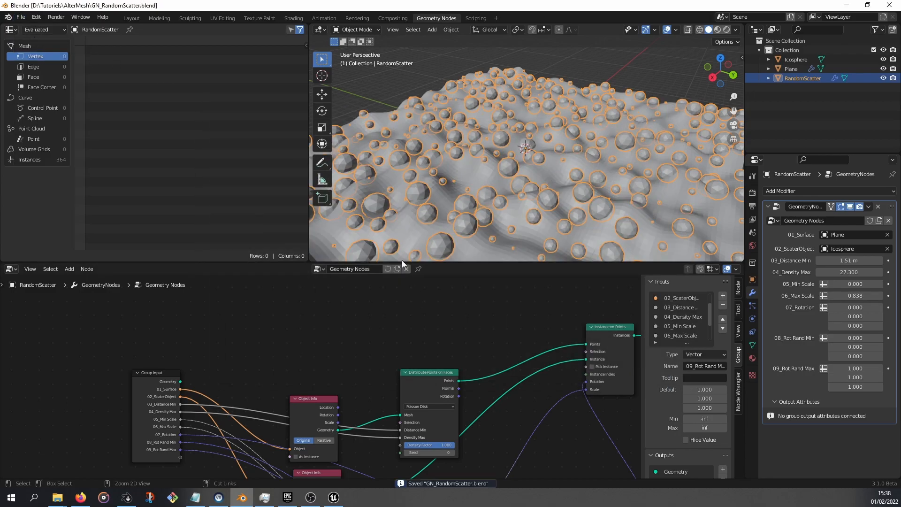
{"action": "left_click", "coordinate": [21, 17]}
{"action": "mouse_move", "coordinate": [44, 47]}
{"action": "left_click", "coordinate": [159, 122]}
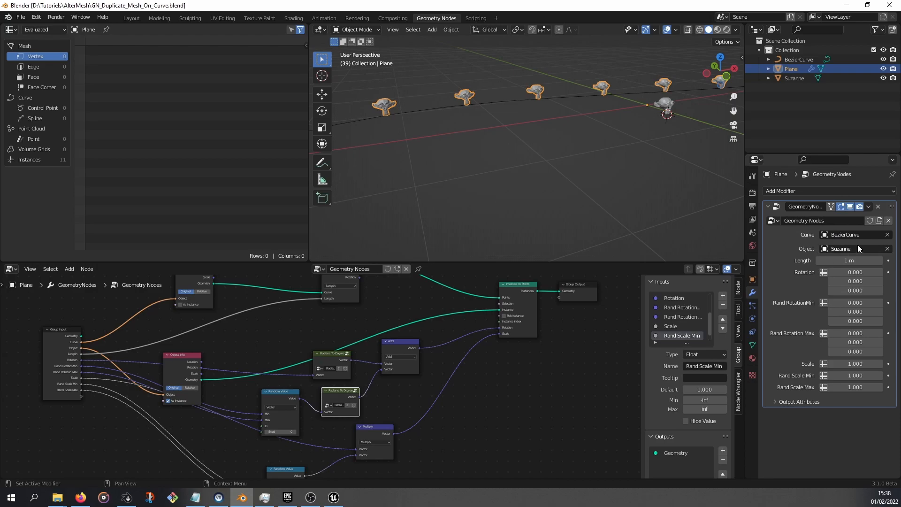
{"action": "middle_click_drag", "start_coordinate": [325, 322], "coordinate": [409, 345]}
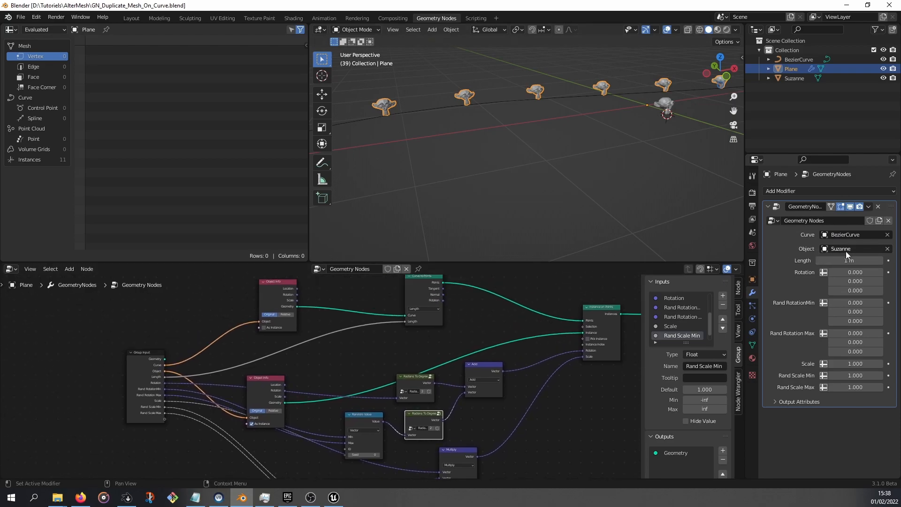
{"action": "left_click", "coordinate": [334, 497]}
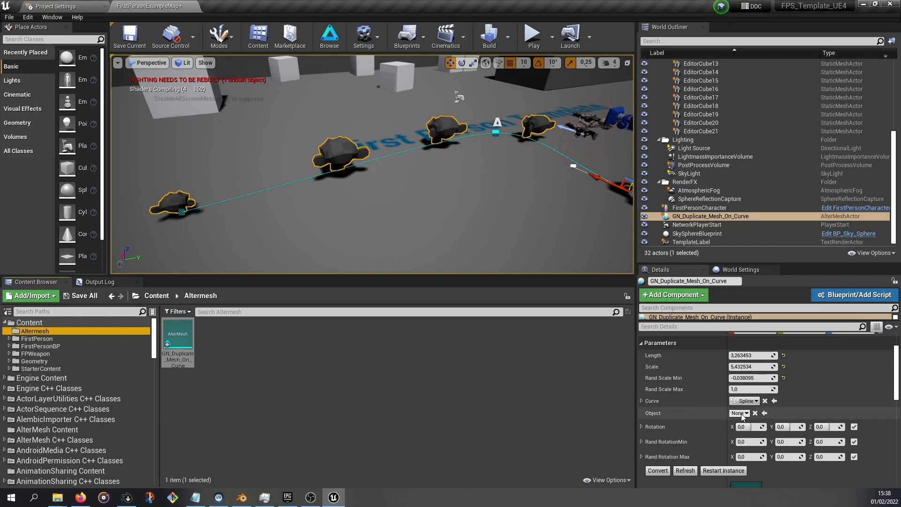
Set the actor's Object parameter type to StaticMesh or Blueprint and expand the StarterContent folder
{"action": "right_click_drag", "start_coordinate": [399, 165], "coordinate": [430, 186]}
{"action": "right_click_drag", "start_coordinate": [390, 157], "coordinate": [418, 169]}
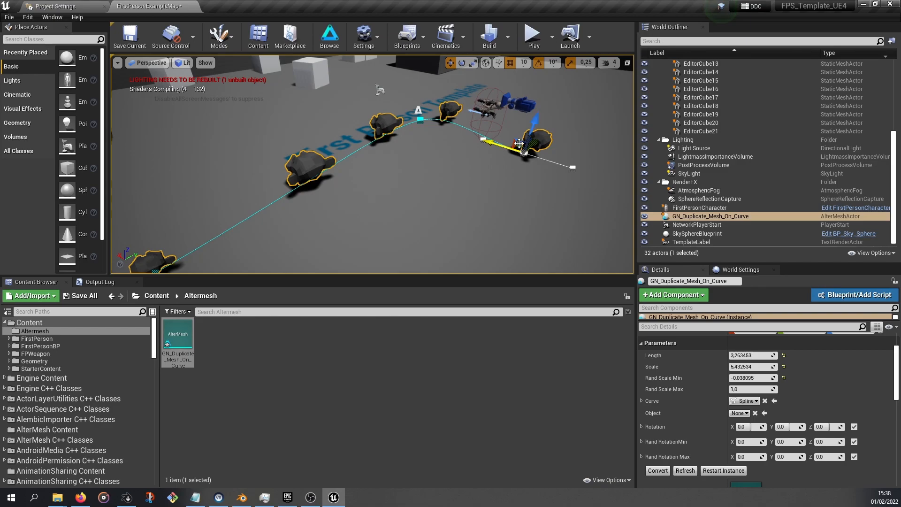
{"action": "left_click", "coordinate": [746, 414]}
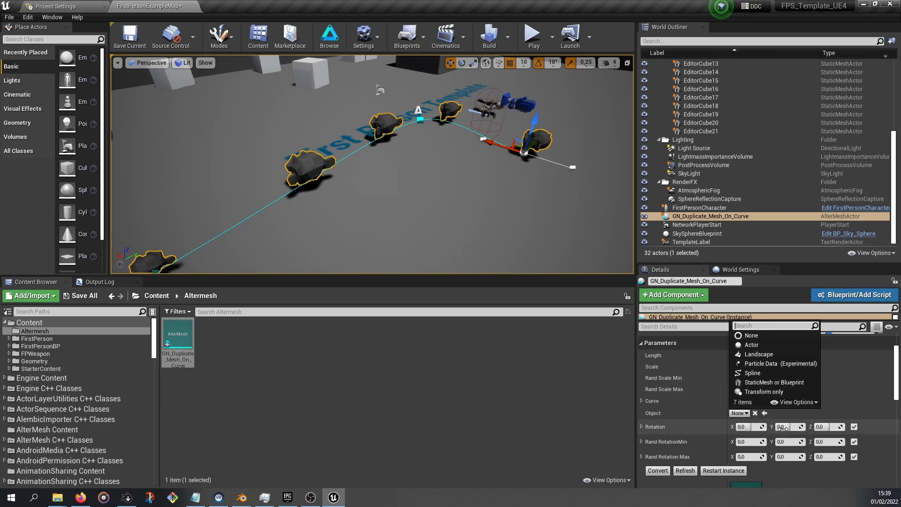
{"action": "left_click", "coordinate": [770, 383]}
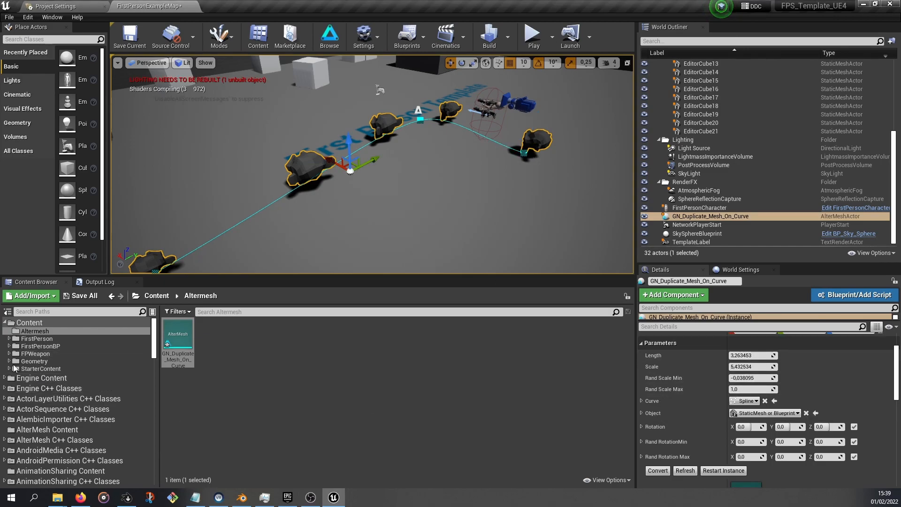
{"action": "left_click", "coordinate": [10, 369]}
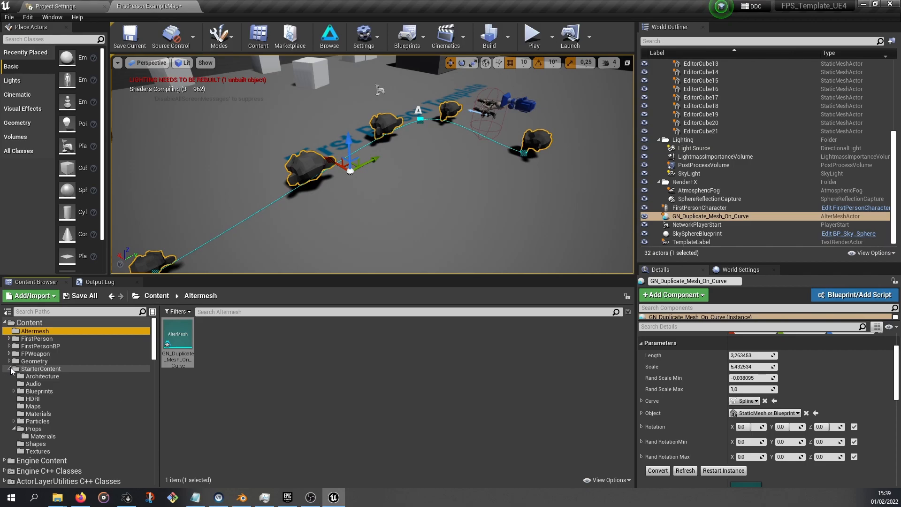
Assign SM_Bush from the StarterContent Props folder as the actor's Object mesh
{"action": "left_click", "coordinate": [35, 428]}
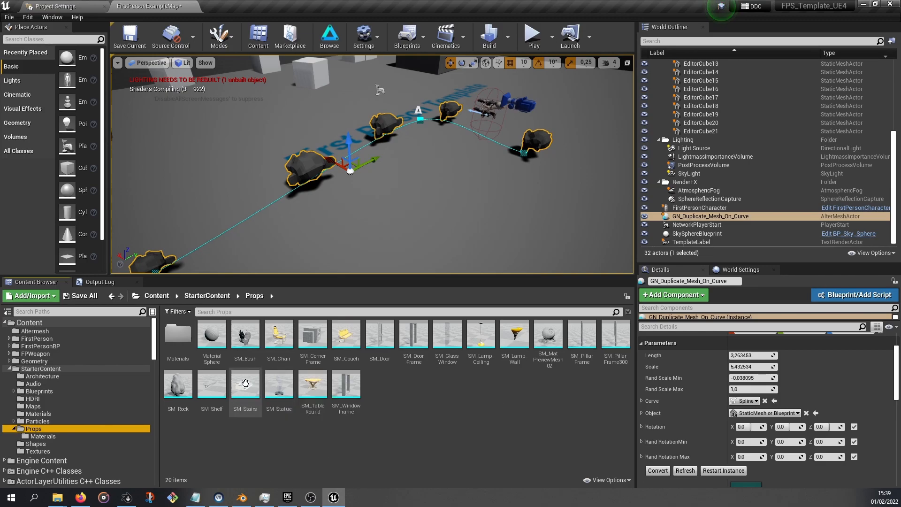
{"action": "left_click", "coordinate": [246, 335]}
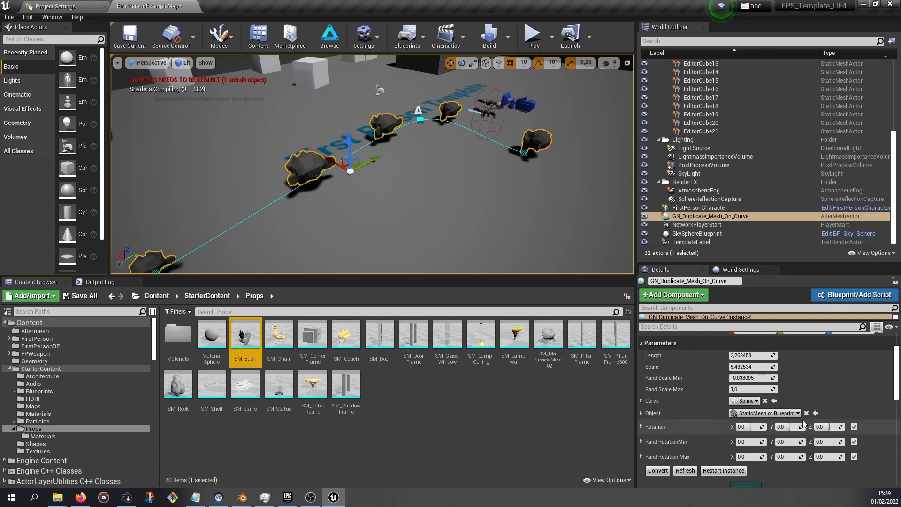
{"action": "left_click", "coordinate": [641, 413]}
{"action": "left_click", "coordinate": [649, 427]}
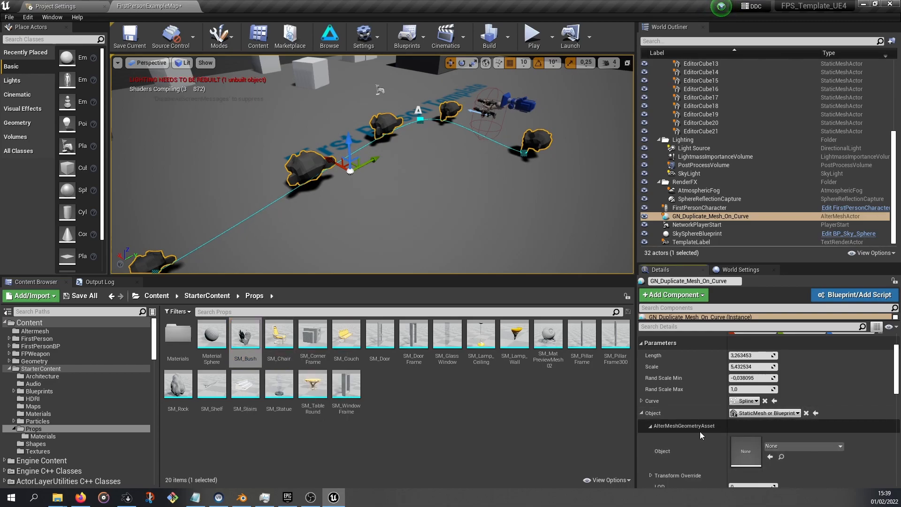
{"action": "scroll", "coordinate": [699, 432], "scroll_direction": "down", "scroll_amount": 1}
{"action": "left_click", "coordinate": [770, 427]}
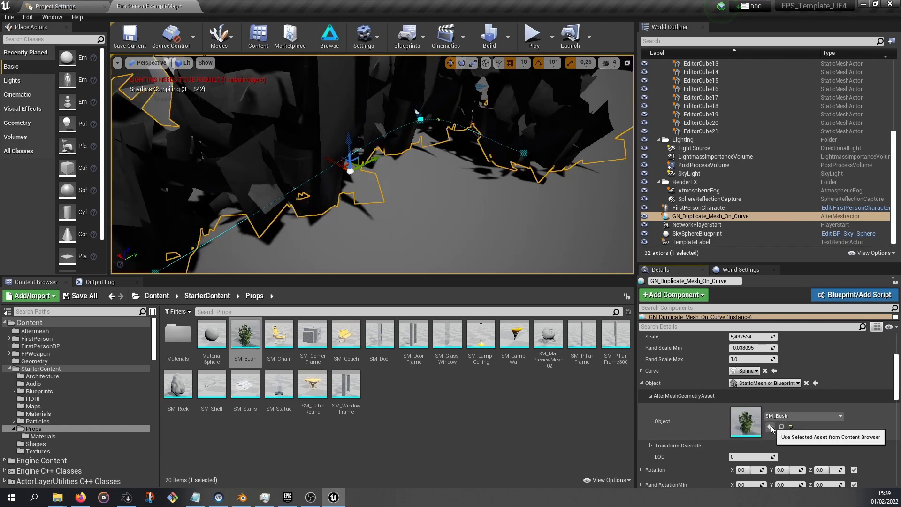
Override the actor's material Slot_0 with the M_Bush material from the Props Materials folder
{"action": "key", "text": "s"}
{"action": "right_click_drag", "start_coordinate": [372, 164], "coordinate": [324, 163]}
{"action": "key", "text": "d"}
{"action": "key", "text": "d"}
{"action": "key", "text": "w"}
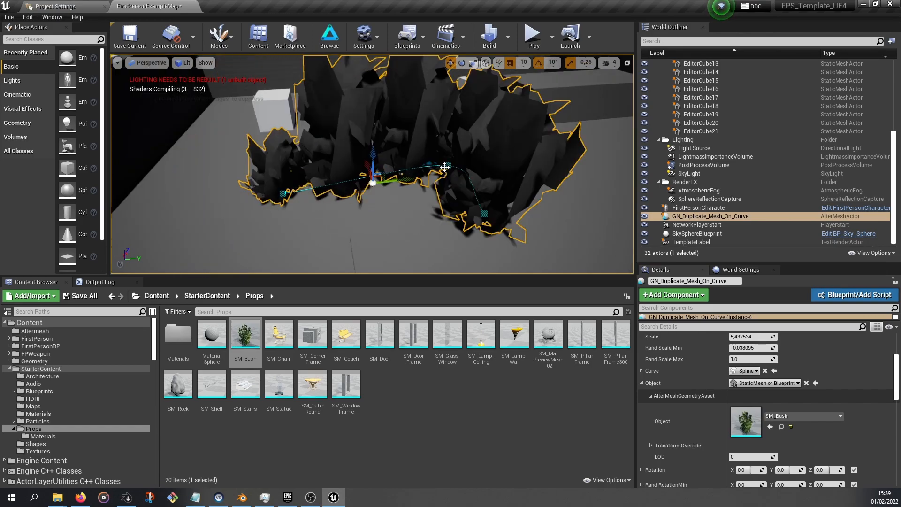
{"action": "right_click_drag", "start_coordinate": [445, 168], "coordinate": [483, 150]}
{"action": "key", "text": "a"}
{"action": "right_click_drag", "start_coordinate": [436, 192], "coordinate": [427, 193]}
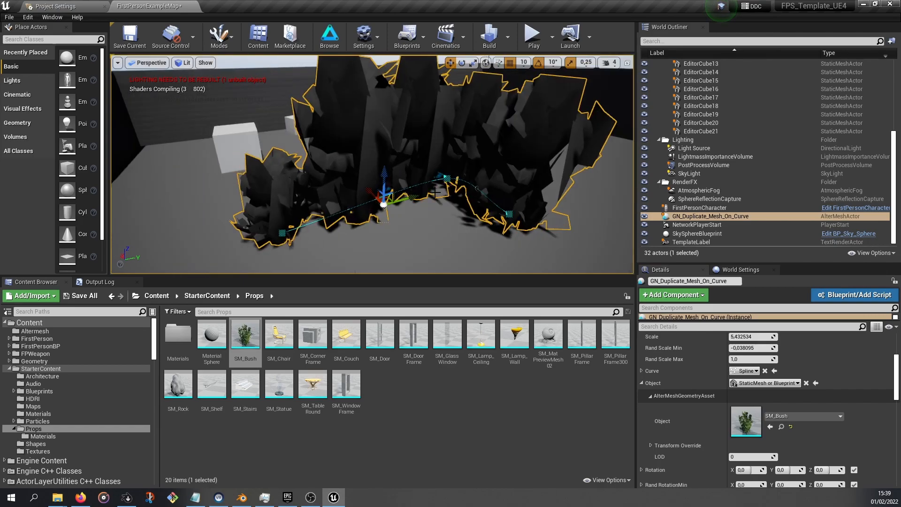
{"action": "right_click_drag", "start_coordinate": [399, 197], "coordinate": [376, 197]}
{"action": "scroll", "coordinate": [819, 409], "scroll_direction": "down", "scroll_amount": 3}
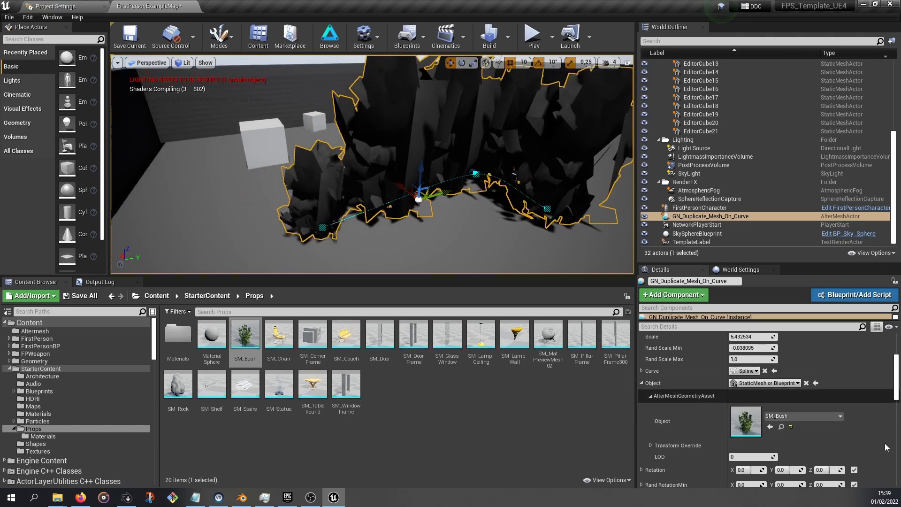
{"action": "scroll", "coordinate": [819, 410], "scroll_direction": "down", "scroll_amount": 3}
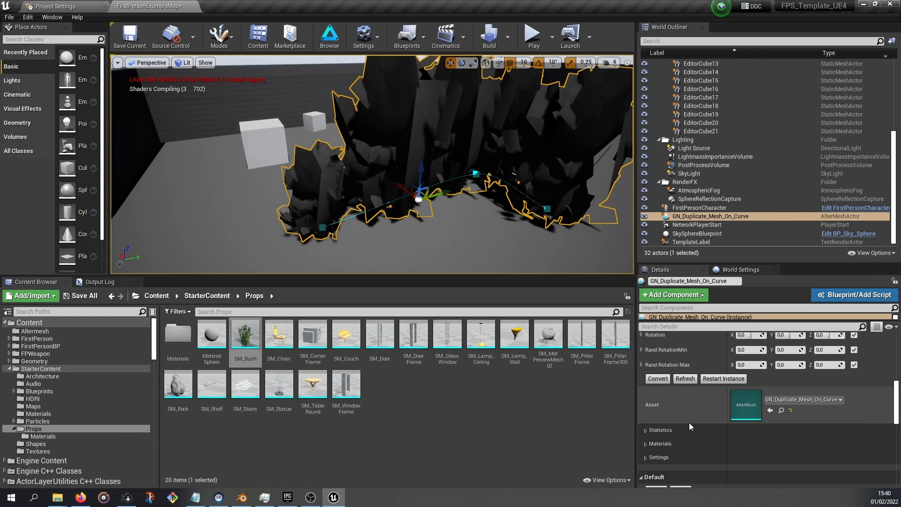
{"action": "left_click", "coordinate": [659, 444]}
{"action": "scroll", "coordinate": [694, 429], "scroll_direction": "down", "scroll_amount": 2}
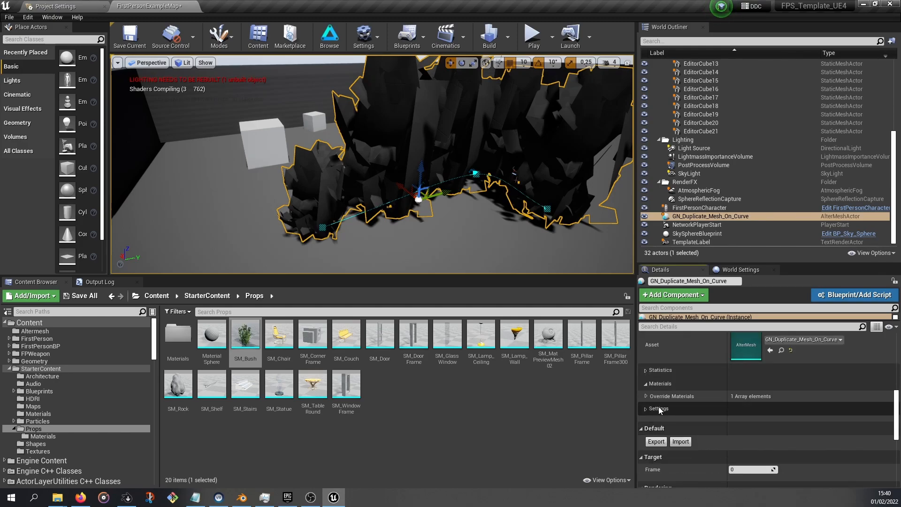
{"action": "left_click", "coordinate": [647, 396]}
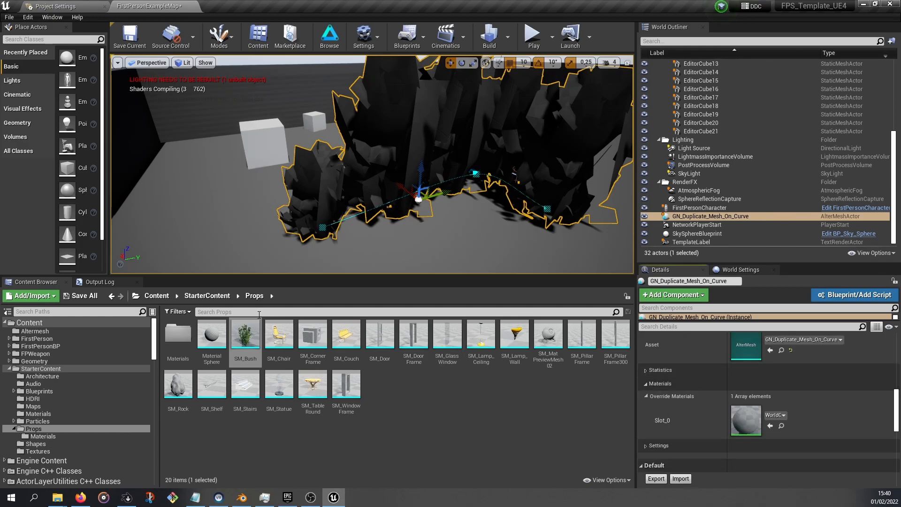
{"action": "double_click", "coordinate": [178, 333]}
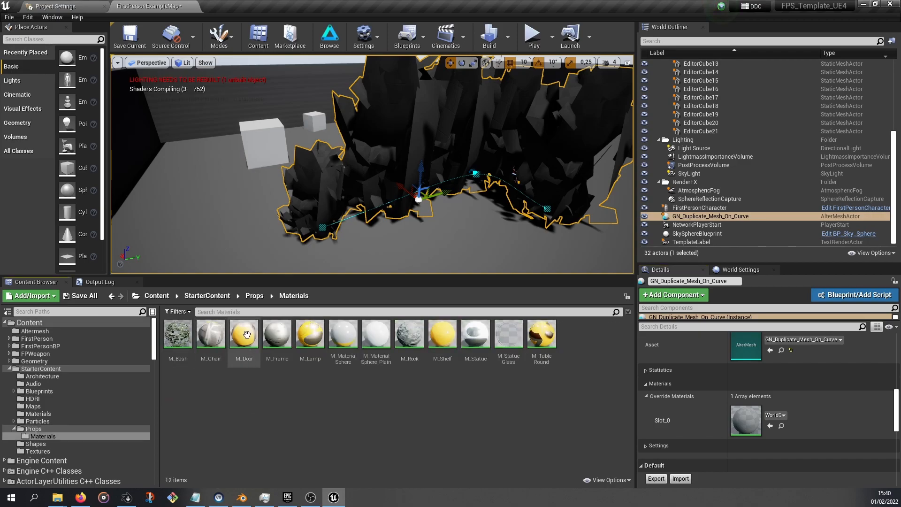
{"action": "left_click_drag", "start_coordinate": [183, 336], "coordinate": [755, 432]}
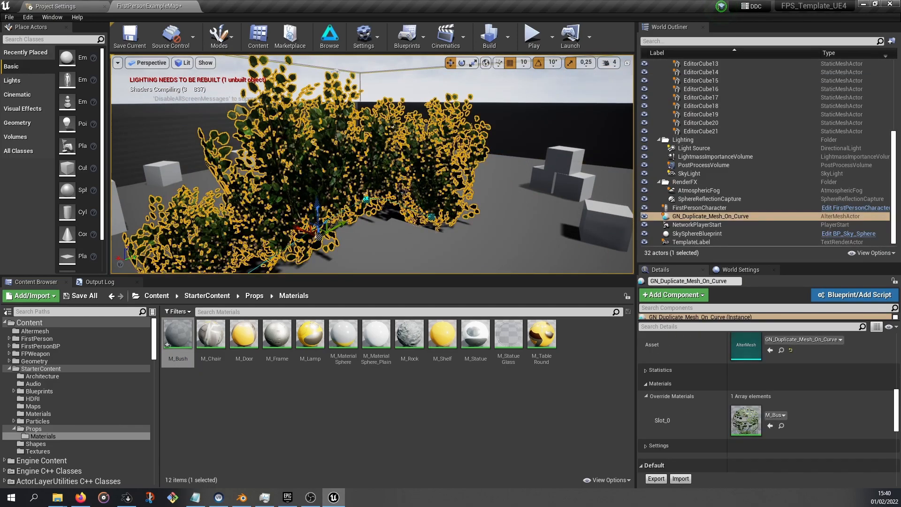
Set the actor's Scale to about 1.91 and Rand Scale Min to 0.2
{"action": "right_click_drag", "start_coordinate": [372, 164], "coordinate": [300, 150]}
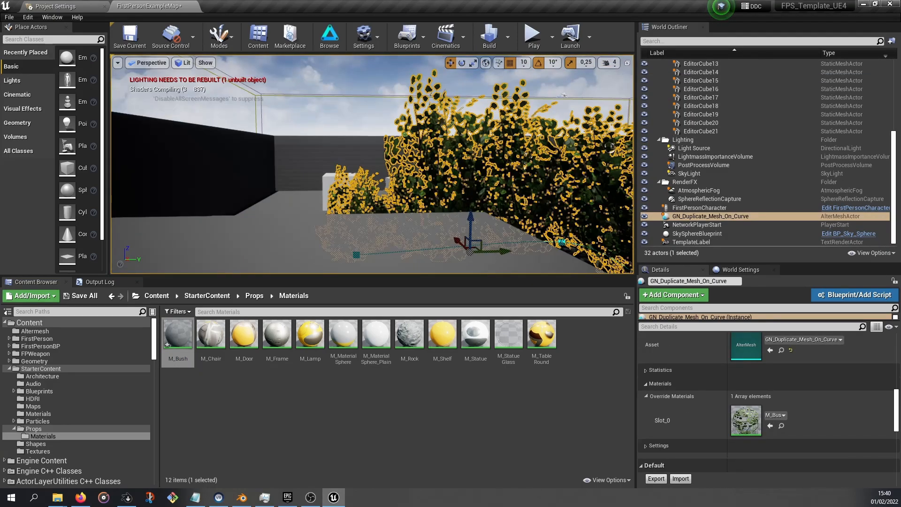
{"action": "key", "text": "f"}
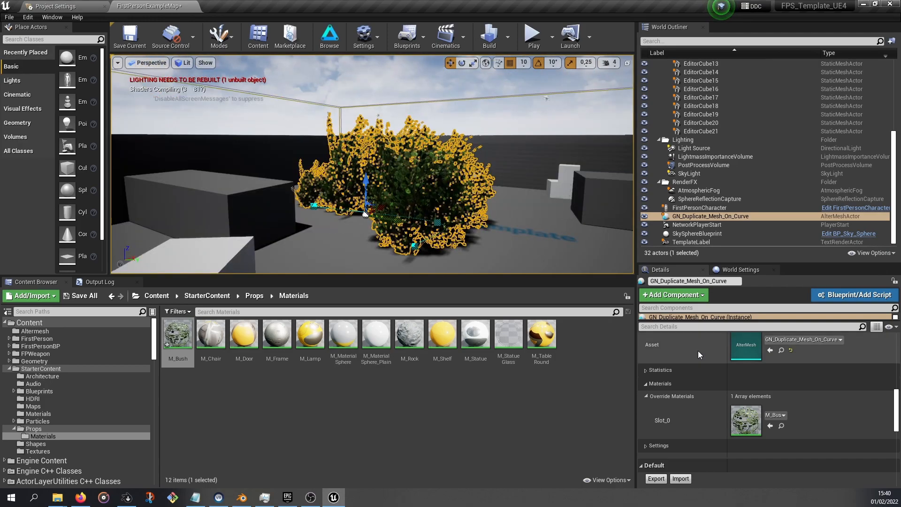
{"action": "scroll", "coordinate": [698, 351], "scroll_direction": "up", "scroll_amount": 5}
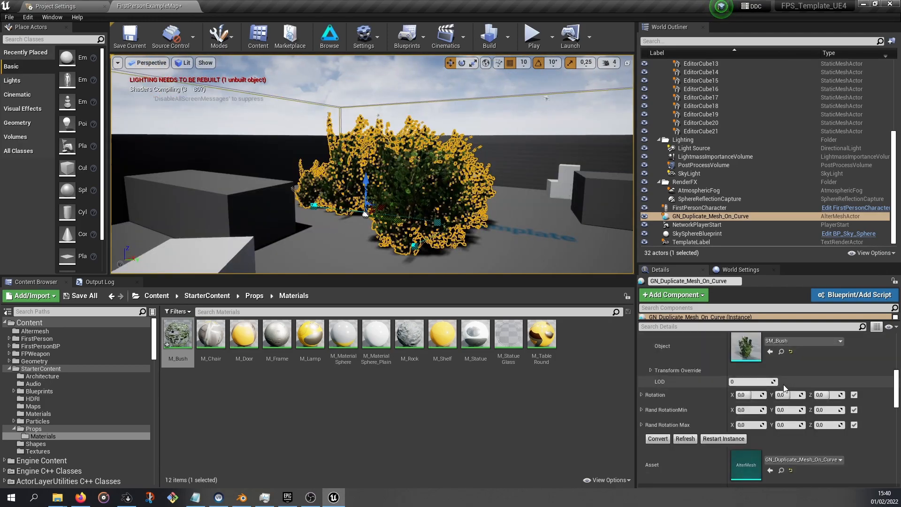
{"action": "scroll", "coordinate": [774, 391], "scroll_direction": "up", "scroll_amount": 5}
{"action": "mouse_move", "coordinate": [759, 395]}
{"action": "left_mouse_down"}
{"action": "mouse_move", "coordinate": [771, 394]}
{"action": "mouse_move", "coordinate": [751, 382]}
{"action": "left_mouse_up"}
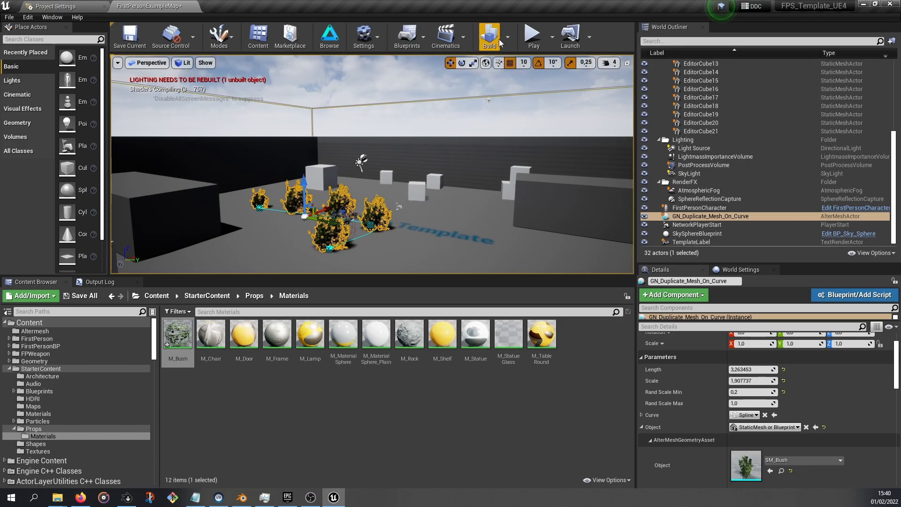
Play the level in the editor to preview the bushes, then stop playing
{"action": "left_click", "coordinate": [533, 36]}
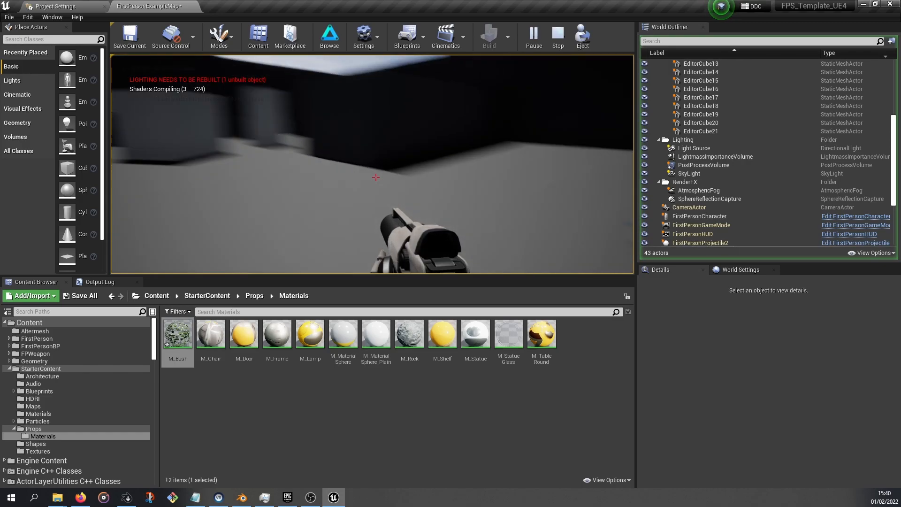
{"action": "key", "text": "s"}
{"action": "key", "text": "shift+F1"}
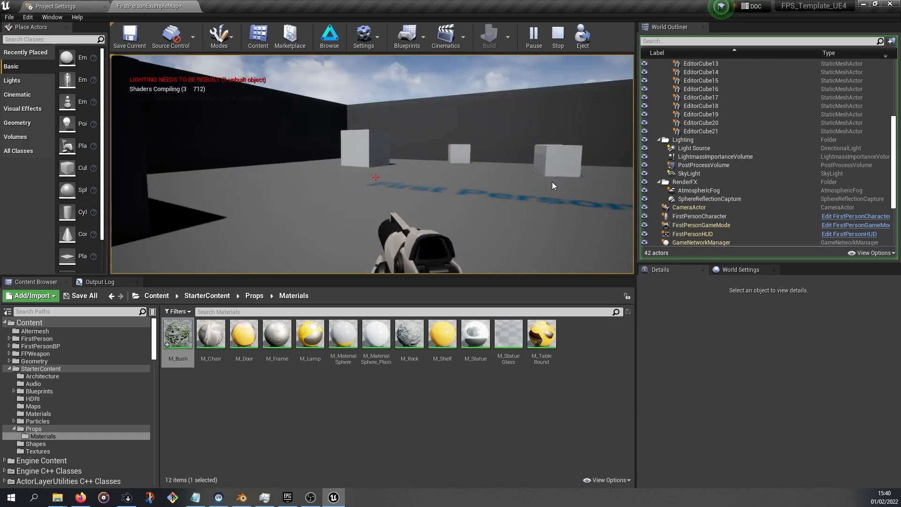
{"action": "key", "text": "Escape"}
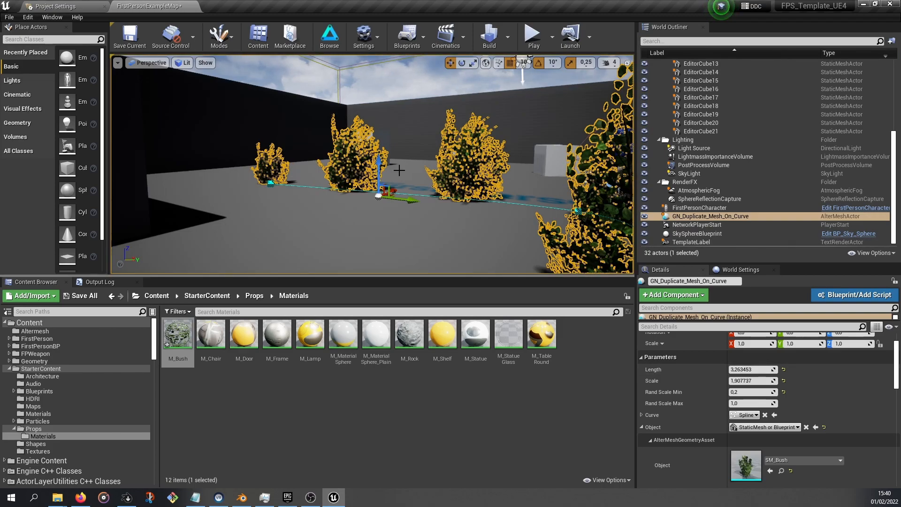
Restart the actor's AlterMesh Blender instance
{"action": "right_click_drag", "start_coordinate": [434, 225], "coordinate": [434, 244]}
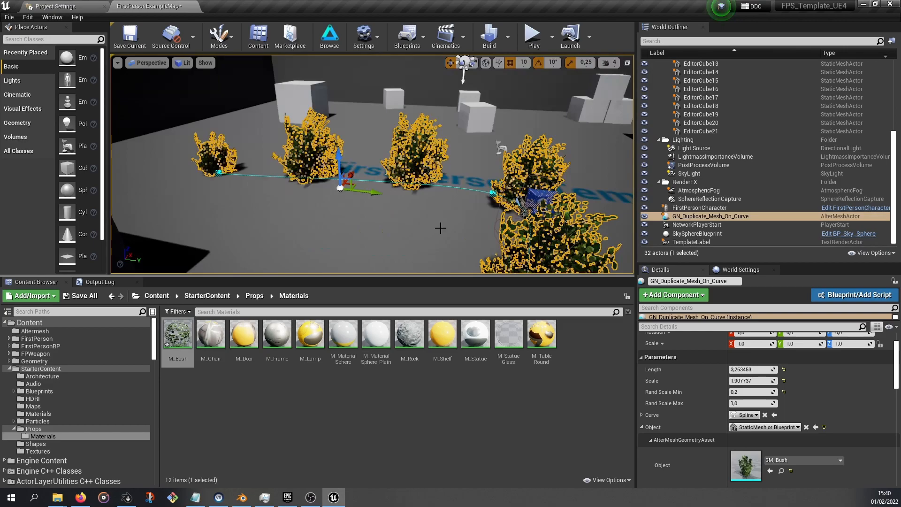
{"action": "right_click_drag", "start_coordinate": [426, 192], "coordinate": [343, 177]}
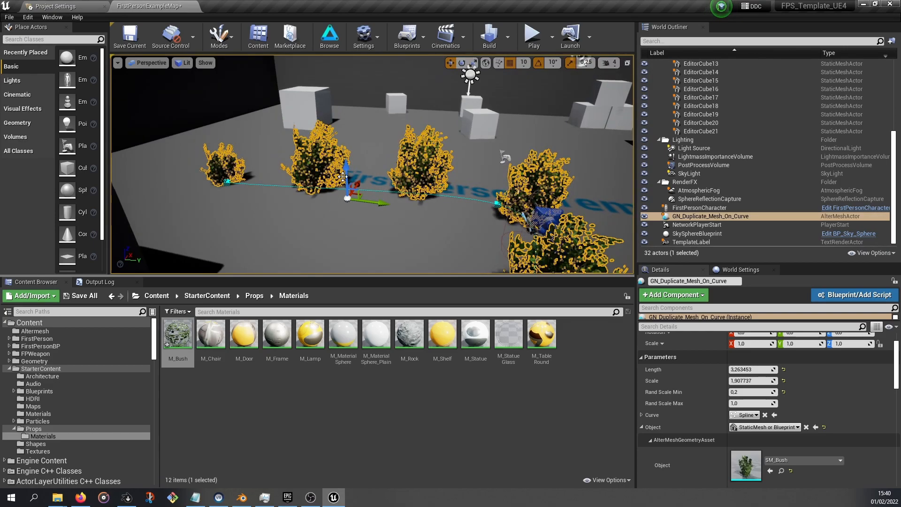
{"action": "scroll", "coordinate": [808, 430], "scroll_direction": "down", "scroll_amount": 3}
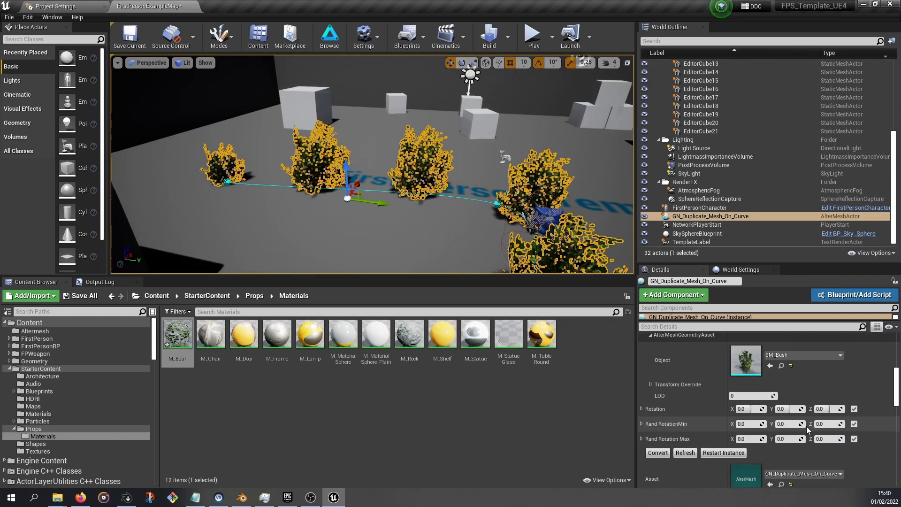
{"action": "scroll", "coordinate": [704, 423], "scroll_direction": "down", "scroll_amount": 1}
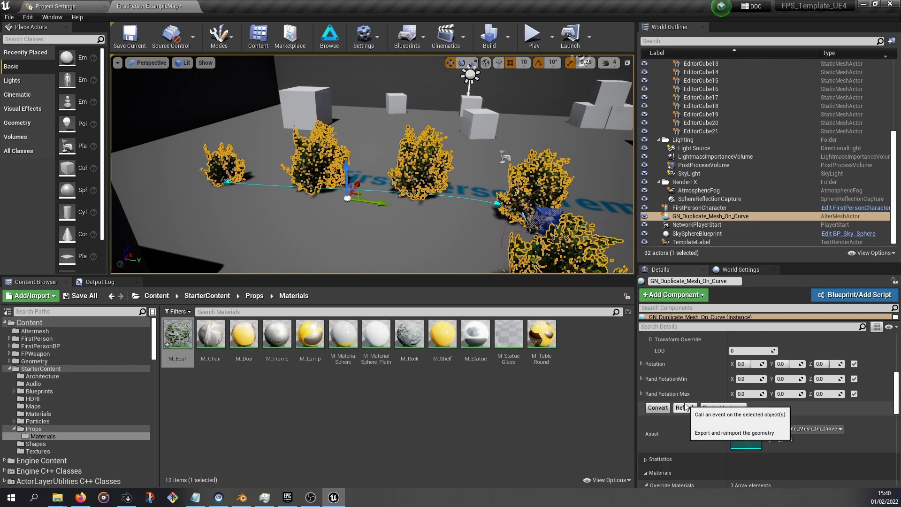
{"action": "left_click", "coordinate": [656, 408]}
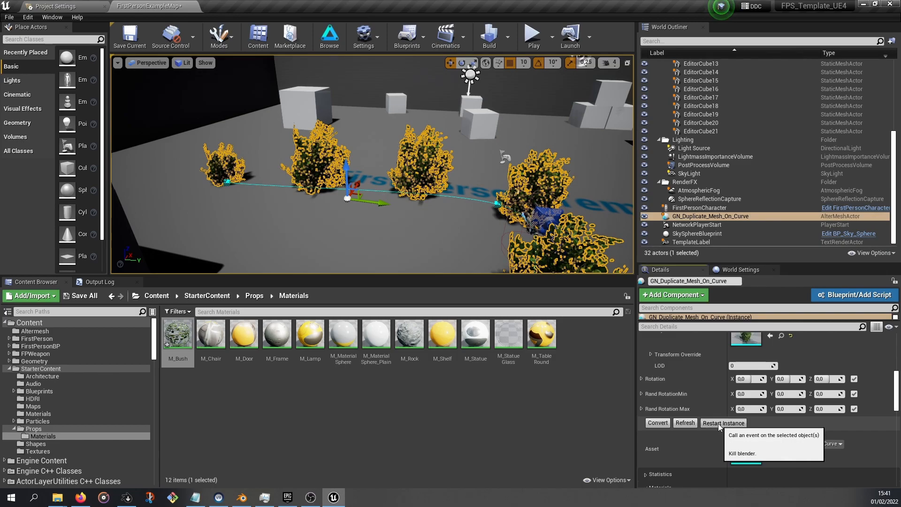
{"action": "left_click", "coordinate": [719, 424]}
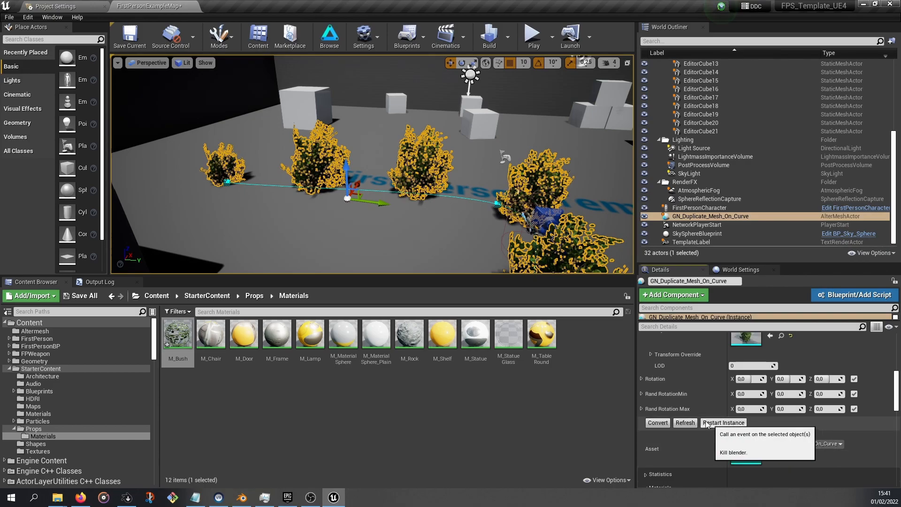
Convert the actor using the Preset: Convert to StaticMesh (Combined) (Silent) converter class
{"action": "left_click", "coordinate": [659, 423]}
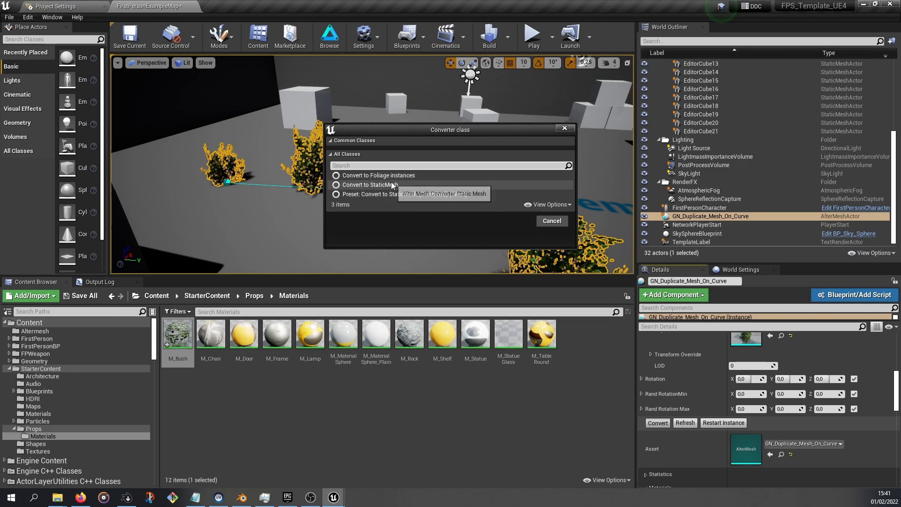
{"action": "left_click", "coordinate": [390, 184]}
{"action": "left_click", "coordinate": [383, 192]}
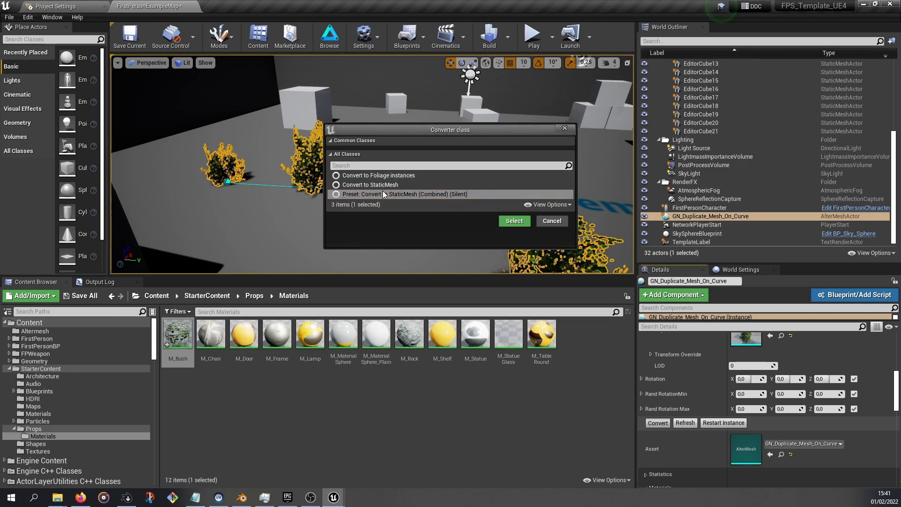
{"action": "left_click", "coordinate": [513, 221]}
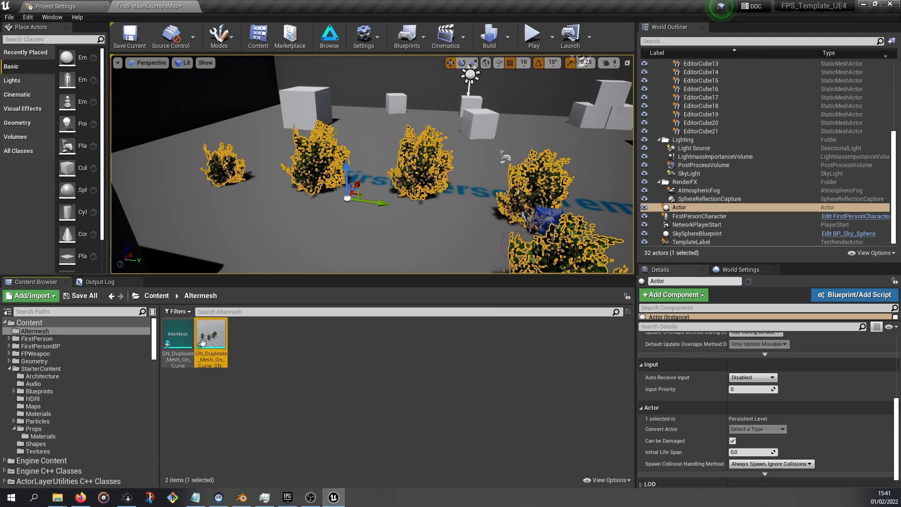
{"action": "mouse_move", "coordinate": [217, 341]}
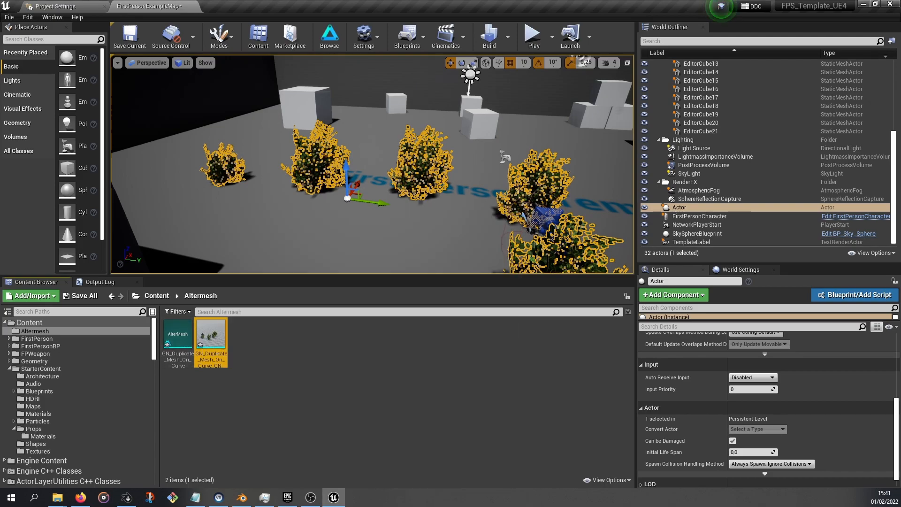
{"action": "middle_click_drag", "start_coordinate": [482, 230], "coordinate": [540, 223]}
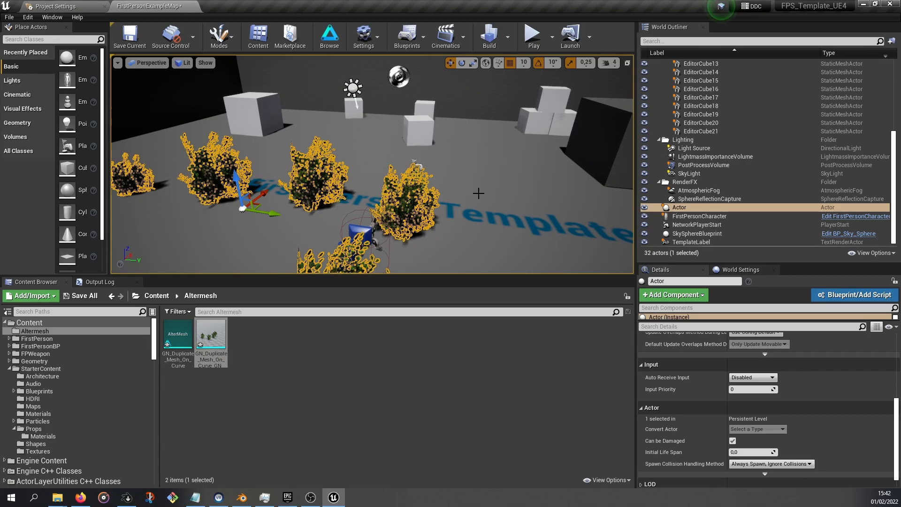
{"action": "scroll", "coordinate": [478, 193], "scroll_direction": "down", "scroll_amount": 3}
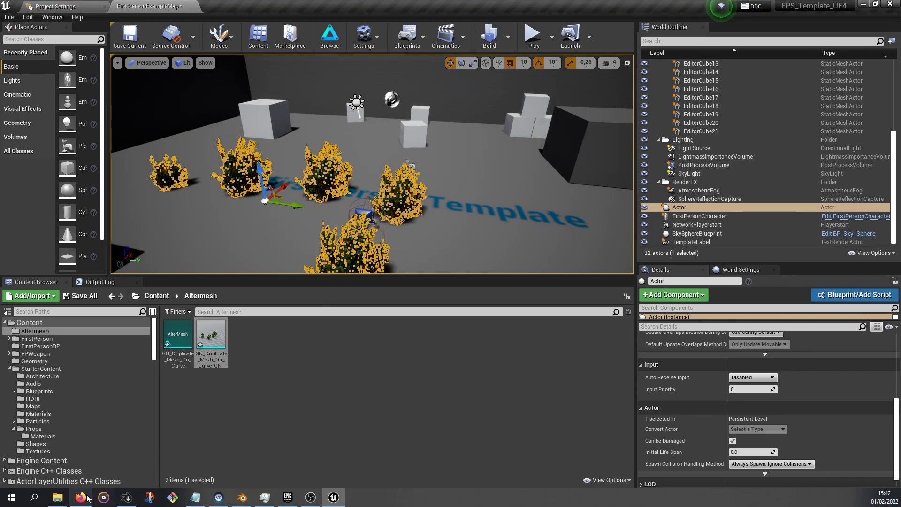
{"action": "left_click", "coordinate": [57, 497]}
{"action": "left_click", "coordinate": [193, 425]}
{"action": "left_click", "coordinate": [50, 458]}
{"action": "left_click_drag", "start_coordinate": [328, 425], "coordinate": [658, 122]}
{"action": "right_click_drag", "start_coordinate": [467, 181], "coordinate": [484, 176]}
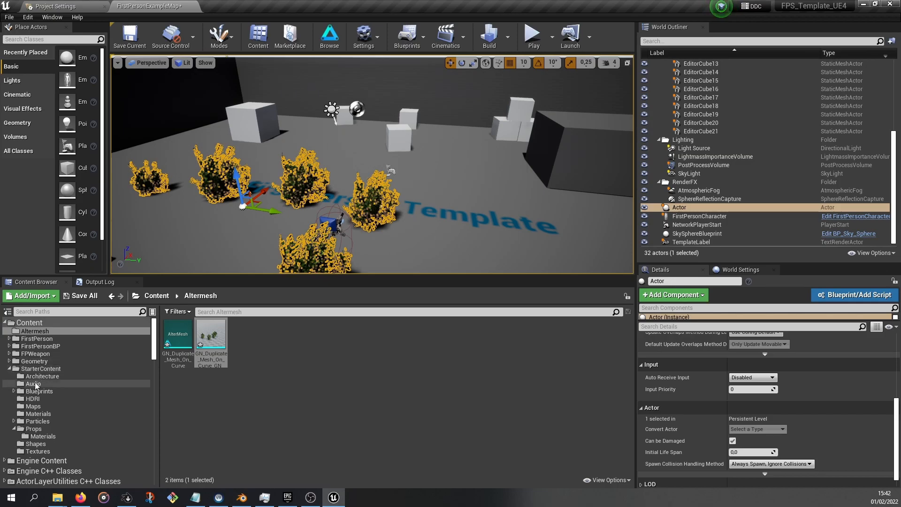
Place an SM_Couch from the Props folder into the level beside the bushes
{"action": "left_click", "coordinate": [37, 429]}
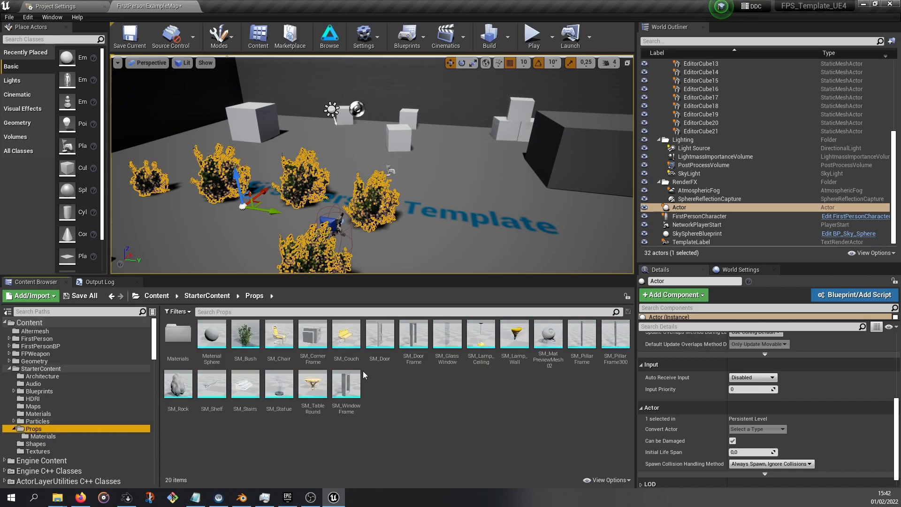
{"action": "left_click_drag", "start_coordinate": [344, 346], "coordinate": [500, 231]}
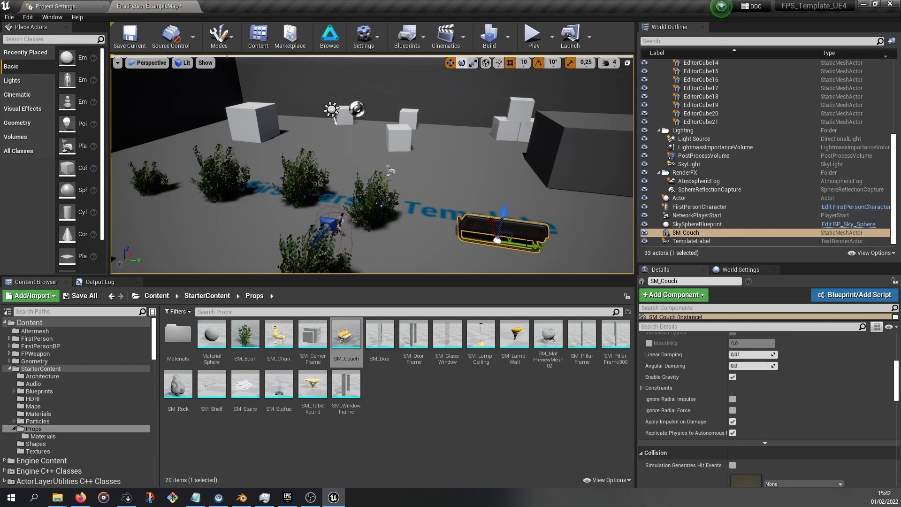
Import GN_Snow.blend from the tutorial AlterMesh folder into the Altermesh content folder and place it beside the couch
{"action": "left_click", "coordinate": [34, 331]}
{"action": "left_click", "coordinate": [59, 500]}
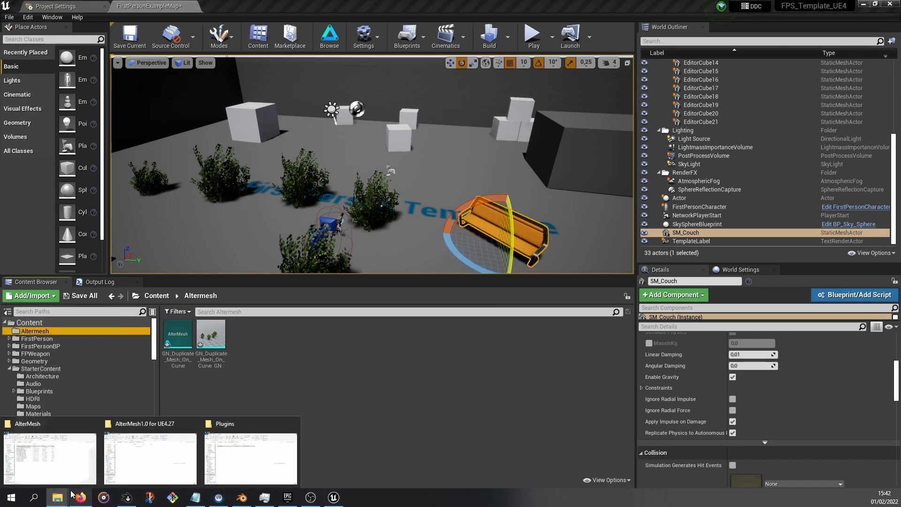
{"action": "left_click", "coordinate": [233, 459]}
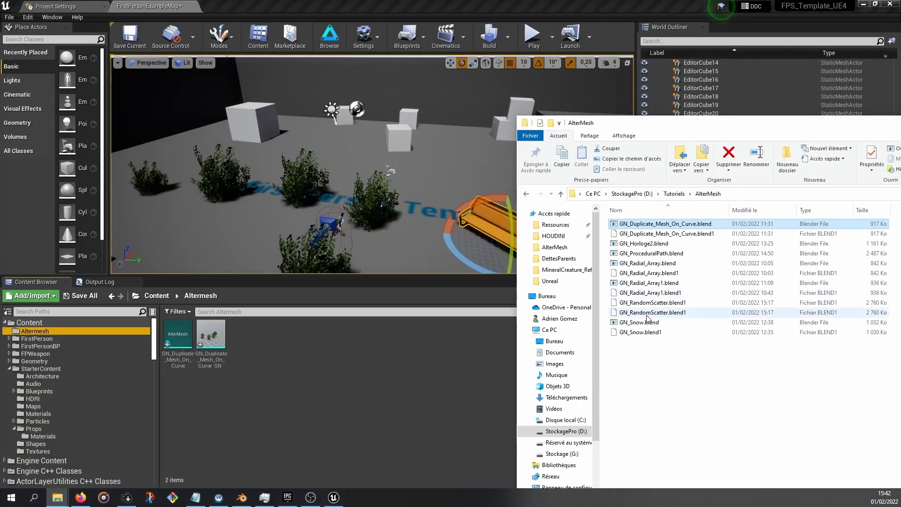
{"action": "left_click", "coordinate": [645, 323]}
{"action": "left_click_drag", "start_coordinate": [290, 359], "coordinate": [521, 212]}
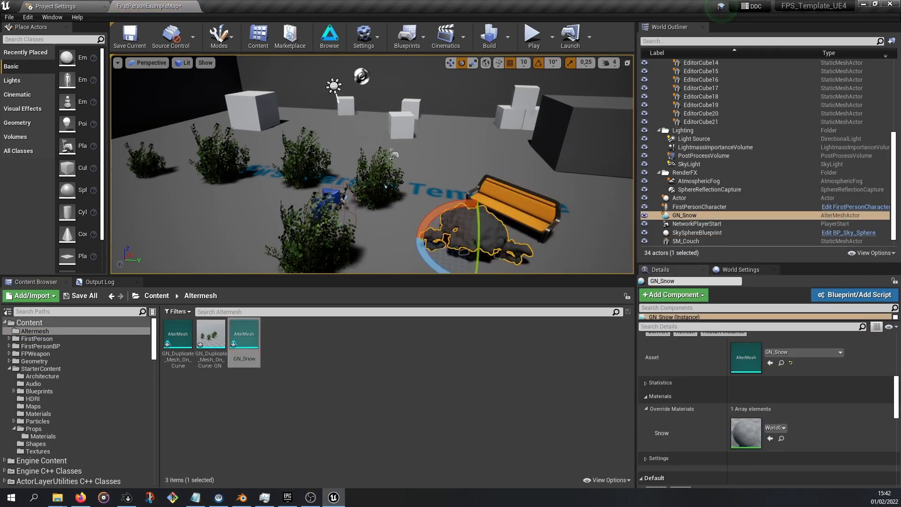
Set the GN_Snow actor's Object parameter to an Actor input and pick SM_Couch from the level
{"action": "middle_click_drag", "start_coordinate": [522, 212], "coordinate": [568, 218]}
{"action": "right_click_drag", "start_coordinate": [521, 212], "coordinate": [349, 186]}
{"action": "key", "text": "d"}
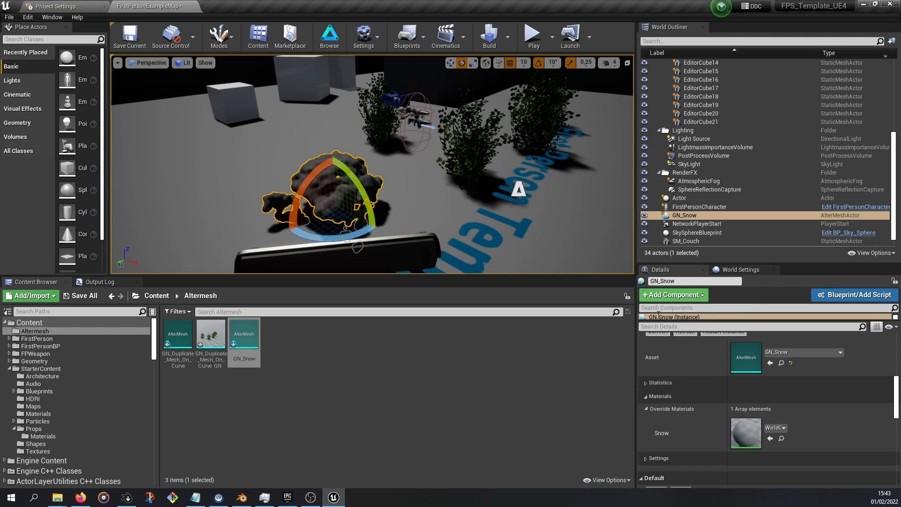
{"action": "scroll", "coordinate": [714, 356], "scroll_direction": "up", "scroll_amount": 5}
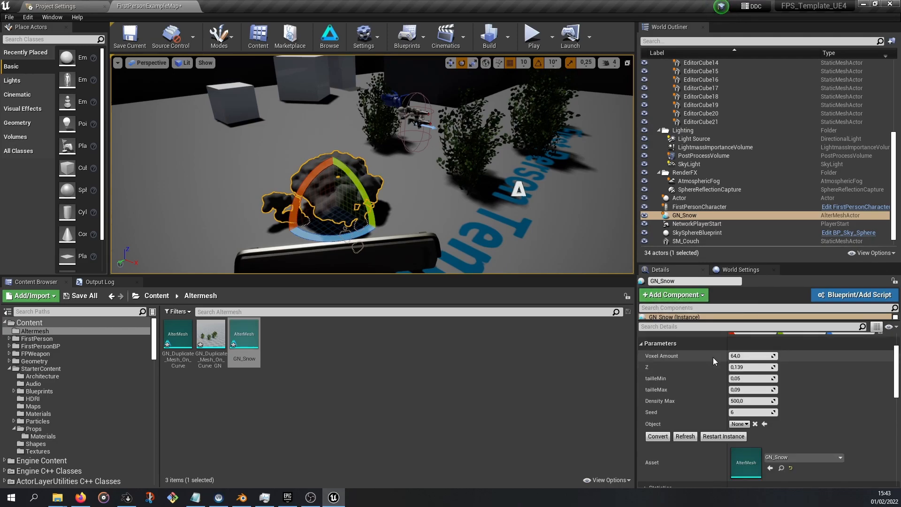
{"action": "left_click", "coordinate": [746, 426]}
{"action": "left_click", "coordinate": [753, 354]}
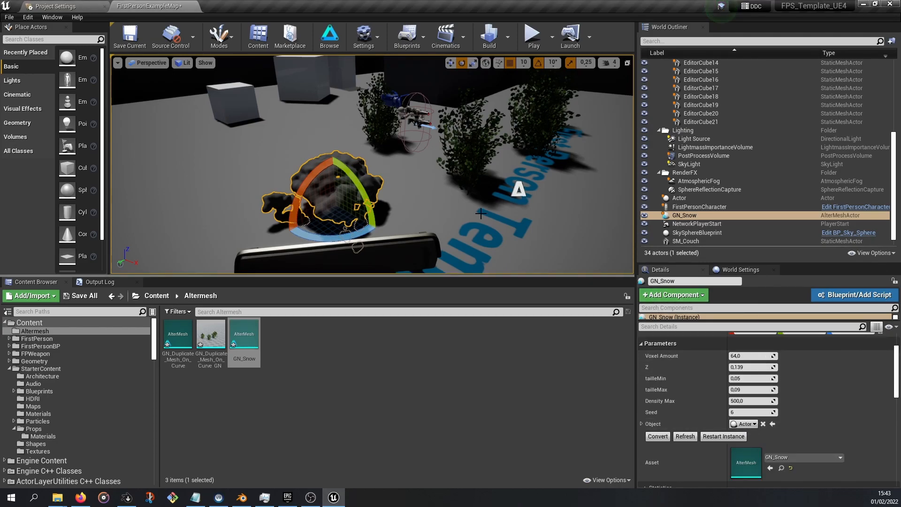
{"action": "left_click", "coordinate": [641, 424]}
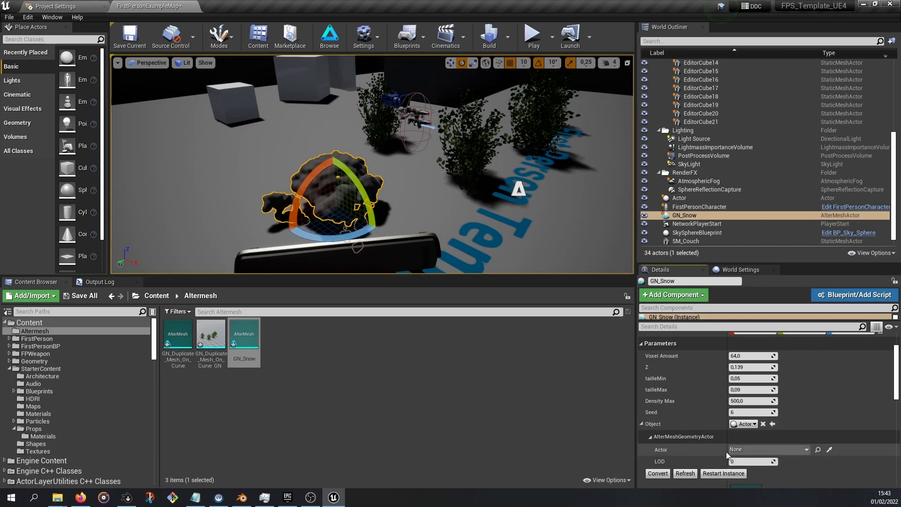
{"action": "left_click", "coordinate": [829, 450]}
{"action": "left_click", "coordinate": [413, 263]}
{"action": "right_click_drag", "start_coordinate": [407, 211], "coordinate": [550, 192]}
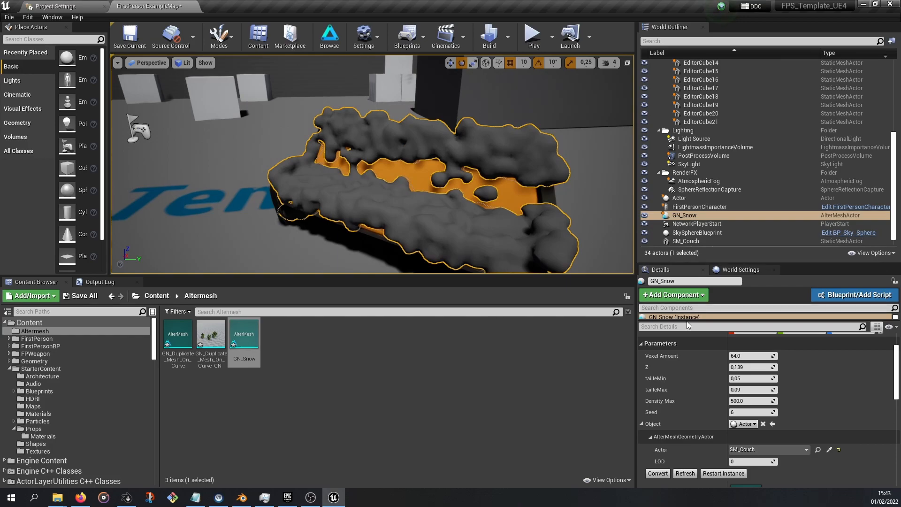
Raise the snow's Voxel Amount to about 71 and set its Z parameter to 0,1
{"action": "mouse_move", "coordinate": [751, 356]}
{"action": "left_mouse_down"}
{"action": "mouse_move", "coordinate": [778, 356]}
{"action": "mouse_move", "coordinate": [750, 356]}
{"action": "mouse_move", "coordinate": [739, 368]}
{"action": "left_mouse_up"}
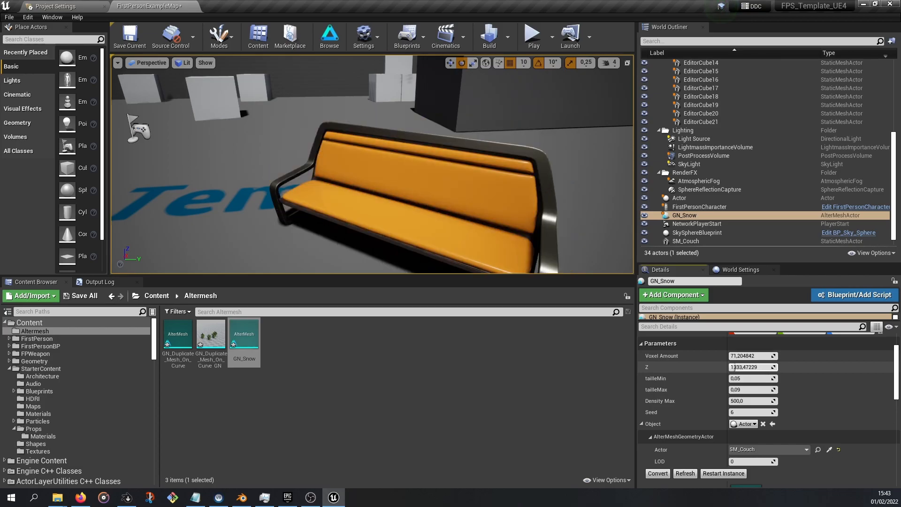
{"action": "type", "text": "0,1"}
{"action": "key", "text": "Return"}
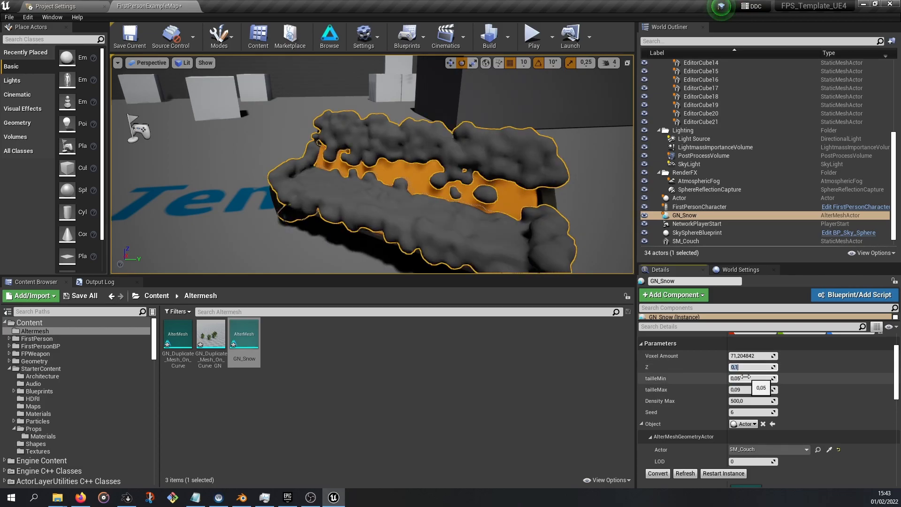
Set tailleMin to 0,01 and tailleMax to 0,05, then increase the Density Max value
{"action": "type", "text": "0,01"}
{"action": "key", "text": "Return"}
{"action": "left_click", "coordinate": [748, 389]}
{"action": "type", "text": "0,05"}
{"action": "key", "text": "Return"}
{"action": "left_click_drag", "start_coordinate": [751, 401], "coordinate": [770, 401]}
Inspect the snow-covered couch from different angles in the viewport
{"action": "right_click_drag", "start_coordinate": [470, 188], "coordinate": [498, 194]}
{"action": "scroll", "coordinate": [751, 432], "scroll_direction": "down", "scroll_amount": 5}
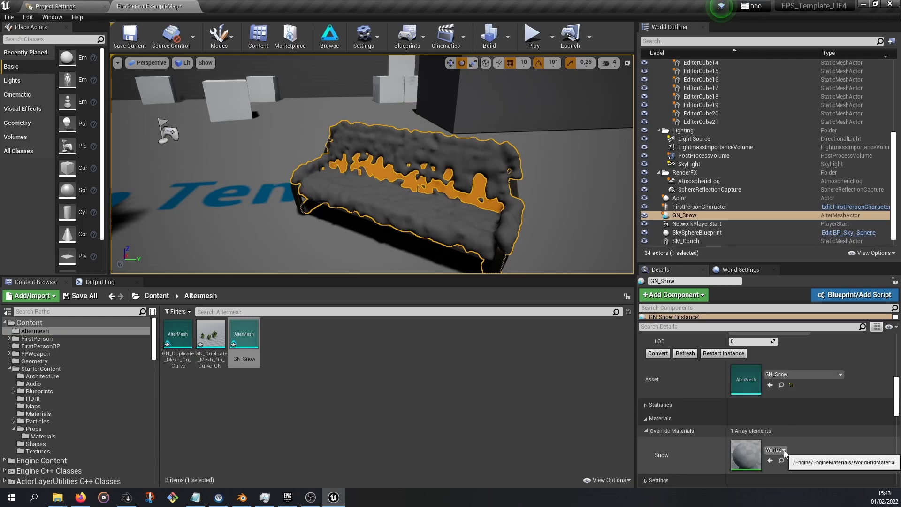
{"action": "middle_click_drag", "start_coordinate": [448, 186], "coordinate": [454, 184]}
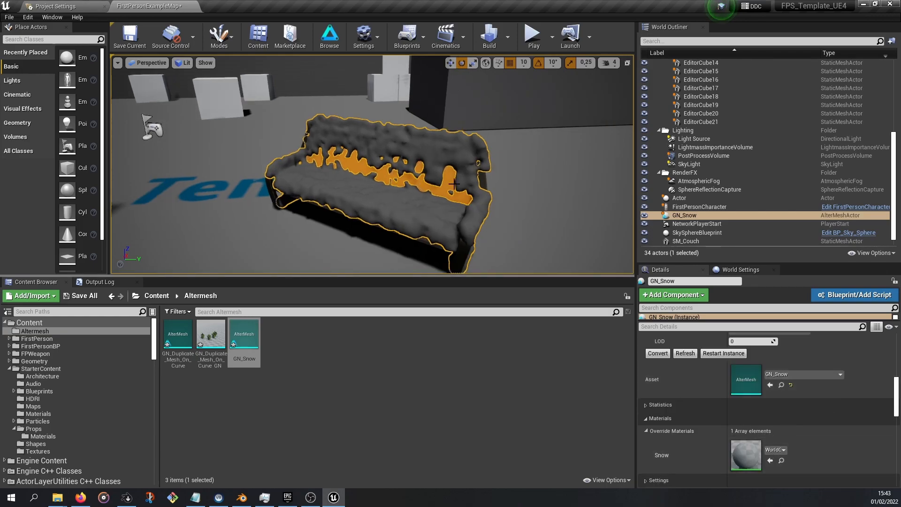
{"action": "scroll", "coordinate": [453, 189], "scroll_direction": "down", "scroll_amount": 3}
{"action": "middle_click_drag", "start_coordinate": [371, 200], "coordinate": [349, 170]}
{"action": "scroll", "coordinate": [359, 170], "scroll_direction": "down", "scroll_amount": 4}
{"action": "scroll", "coordinate": [359, 169], "scroll_direction": "down", "scroll_amount": 5}
Import GN_Radial_Array1.blend into the Altermesh content folder and place a GN_Radial_Array1 actor in the level
{"action": "left_click", "coordinate": [59, 498]}
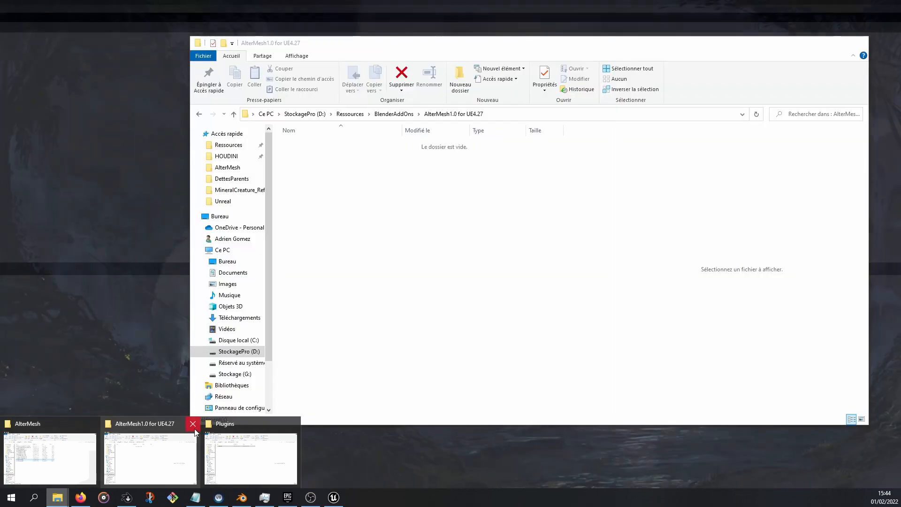
{"action": "left_click", "coordinate": [193, 424]}
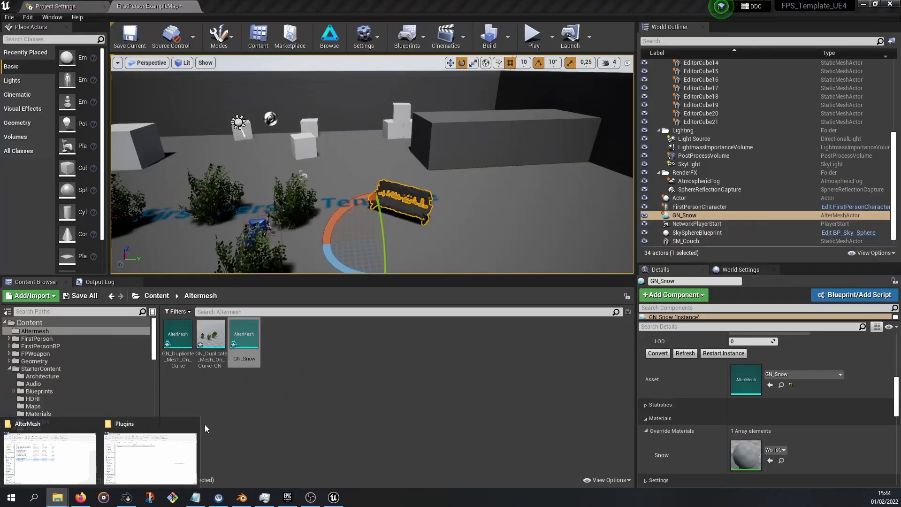
{"action": "left_click", "coordinate": [192, 424]}
{"action": "left_click", "coordinate": [65, 430]}
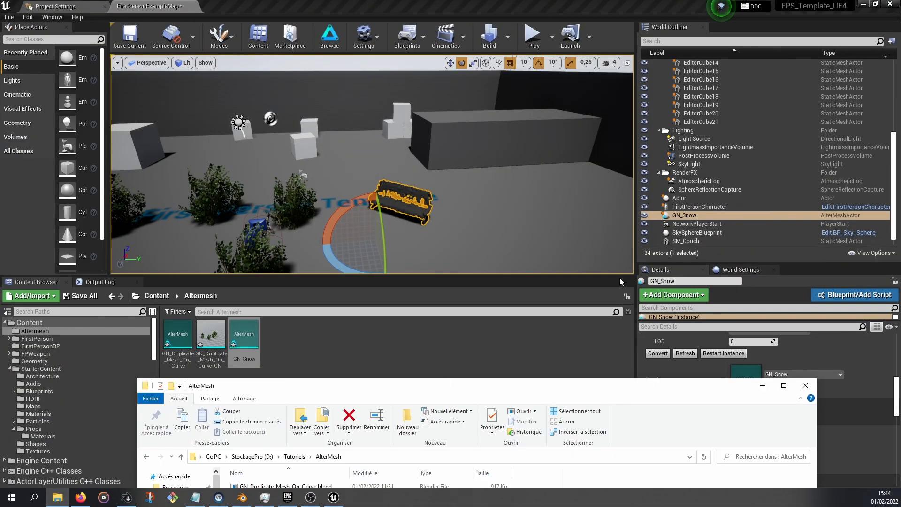
{"action": "left_click_drag", "start_coordinate": [480, 386], "coordinate": [730, 122]}
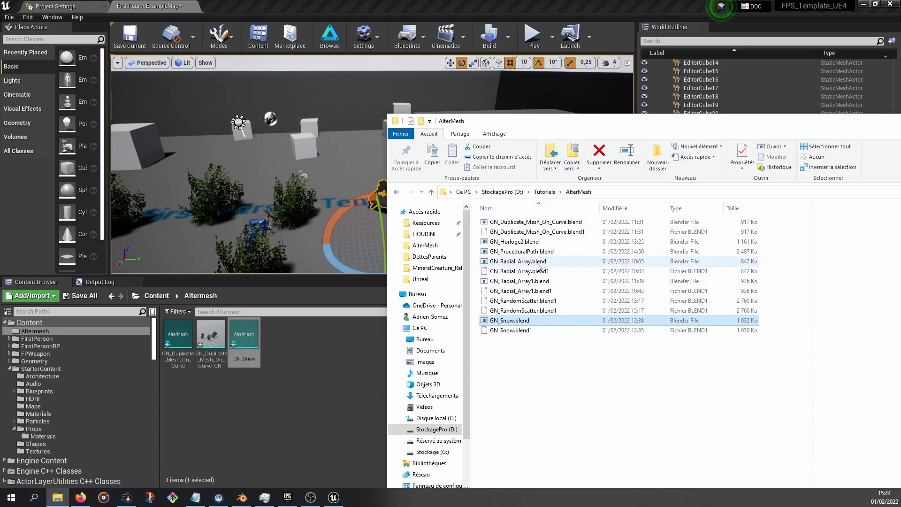
{"action": "left_click_drag", "start_coordinate": [509, 320], "coordinate": [347, 226]}
{"action": "left_click_drag", "start_coordinate": [814, 123], "coordinate": [669, 361]}
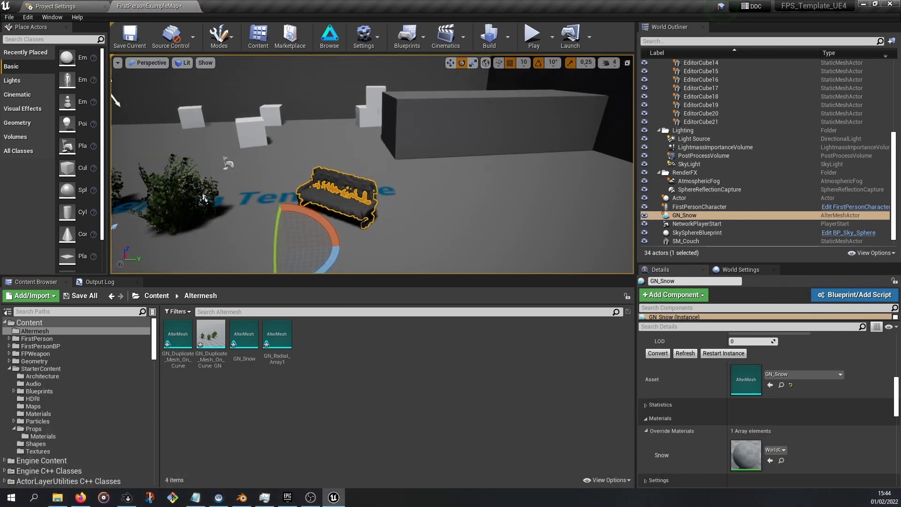
{"action": "left_click_drag", "start_coordinate": [277, 334], "coordinate": [479, 177]}
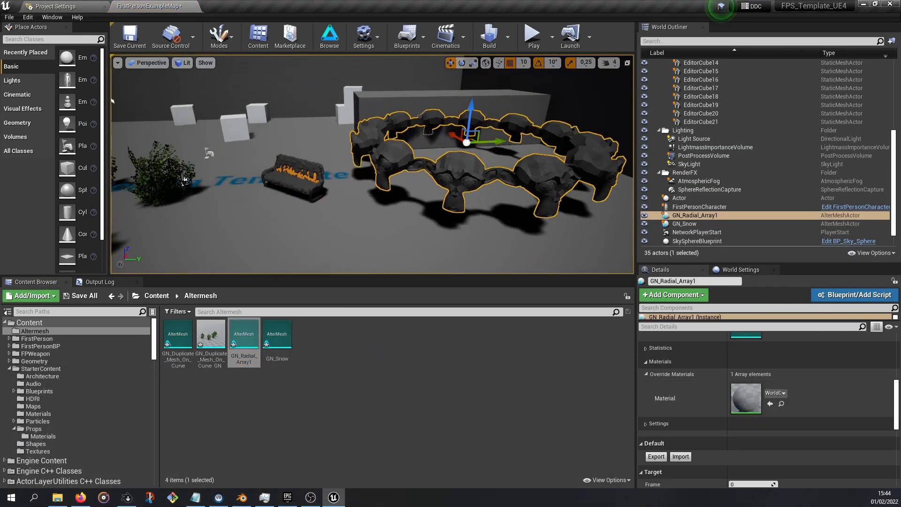
Set the radial array's Count to 10
{"action": "scroll", "coordinate": [752, 364], "scroll_direction": "up", "scroll_amount": 3}
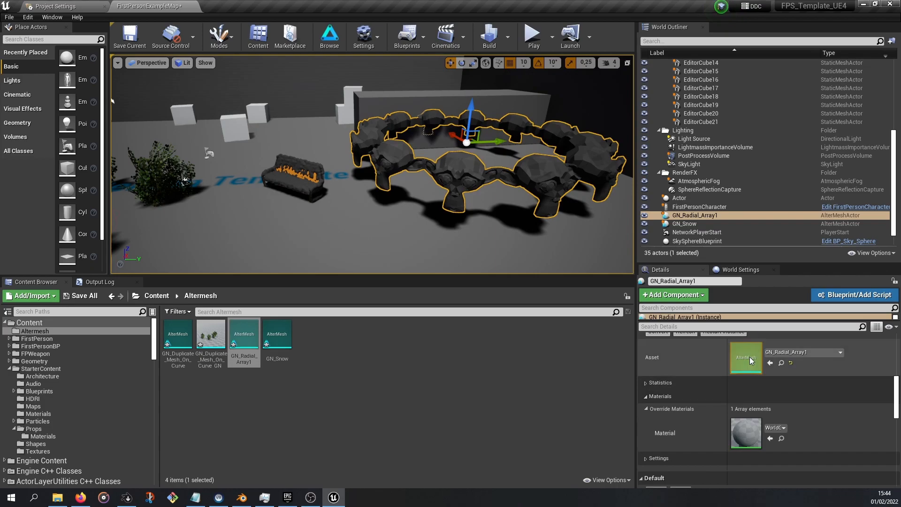
{"action": "scroll", "coordinate": [768, 388], "scroll_direction": "up", "scroll_amount": 4}
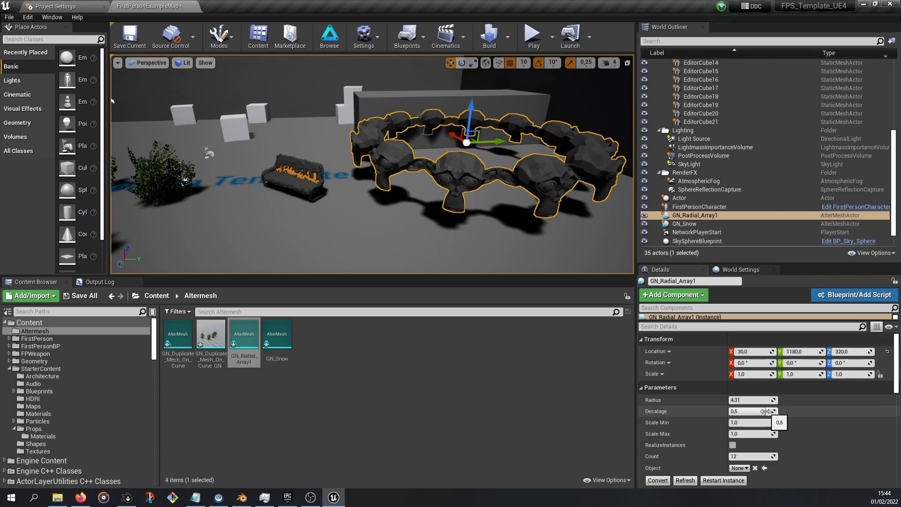
{"action": "mouse_move", "coordinate": [742, 456]}
{"action": "left_mouse_down"}
{"action": "mouse_move", "coordinate": [724, 457]}
{"action": "mouse_move", "coordinate": [735, 456]}
{"action": "left_mouse_up"}
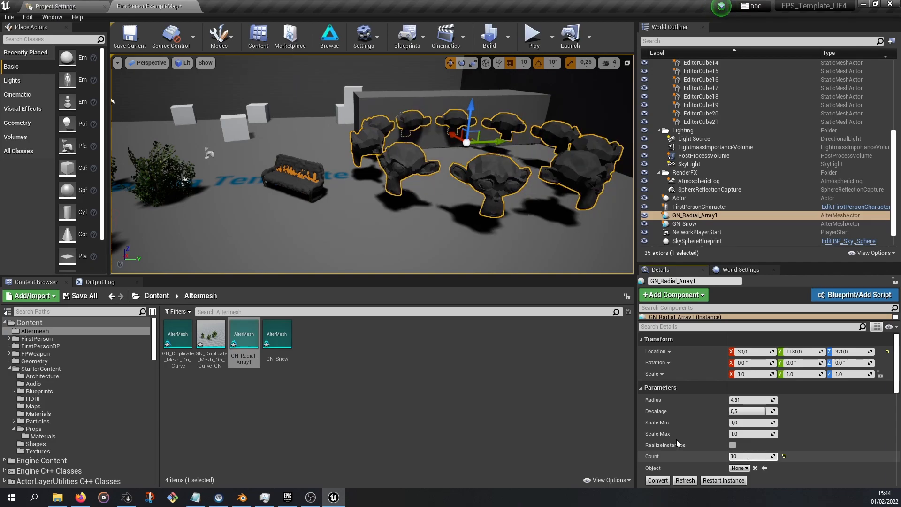
Assign SM_PillarFrame from the Props folder as the radial array's StaticMesh or Blueprint object
{"action": "scroll", "coordinate": [745, 428], "scroll_direction": "down", "scroll_amount": 2}
{"action": "scroll", "coordinate": [745, 428], "scroll_direction": "down", "scroll_amount": 2}
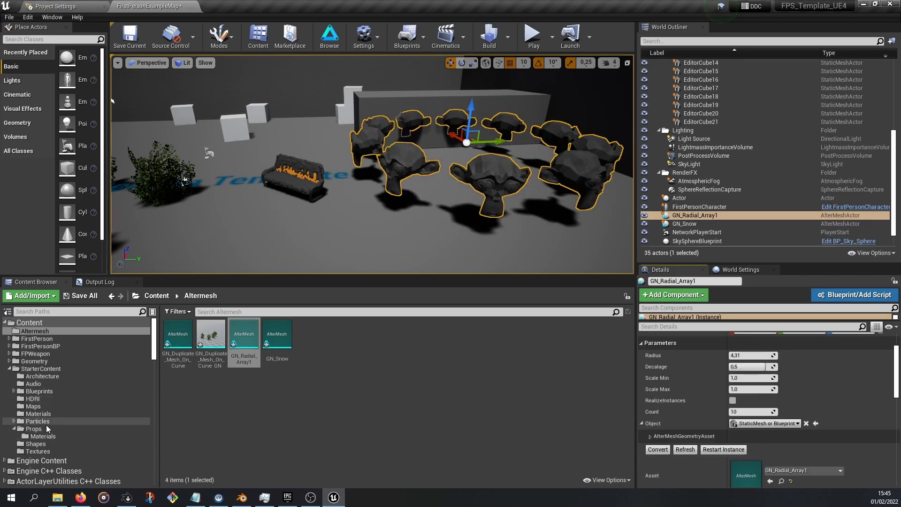
{"action": "left_click", "coordinate": [33, 429]}
{"action": "left_click_drag", "start_coordinate": [582, 341], "coordinate": [741, 385]}
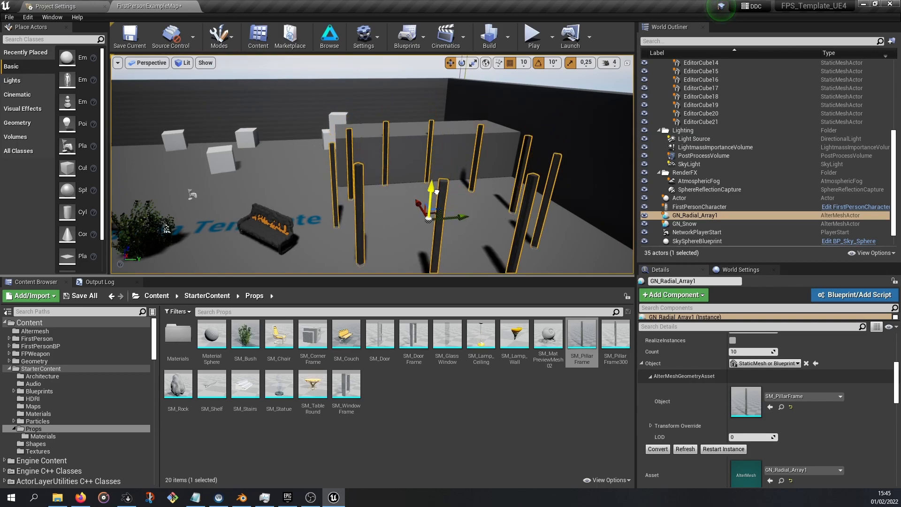
{"action": "key", "text": "f"}
{"action": "left_click_drag", "start_coordinate": [417, 146], "coordinate": [419, 150]}
{"action": "middle_click_drag", "start_coordinate": [431, 141], "coordinate": [460, 111]}
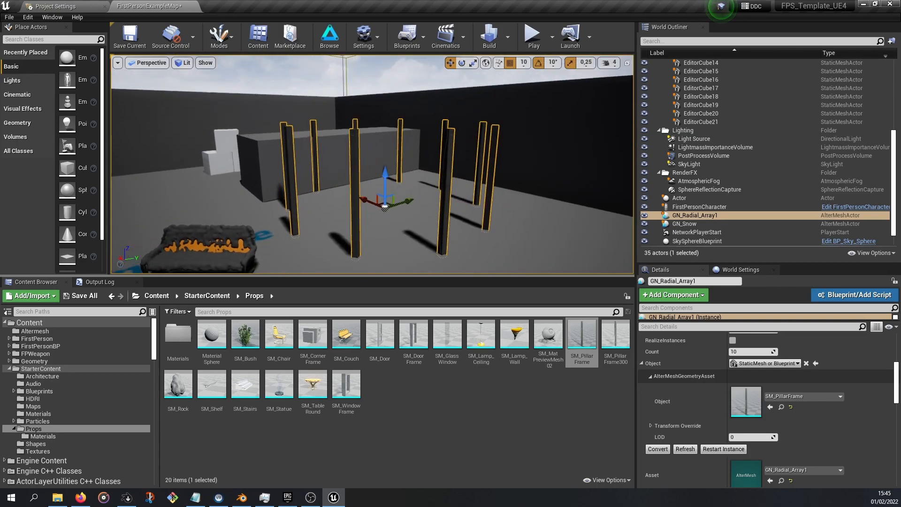
{"action": "scroll", "coordinate": [408, 188], "scroll_direction": "down", "scroll_amount": 5}
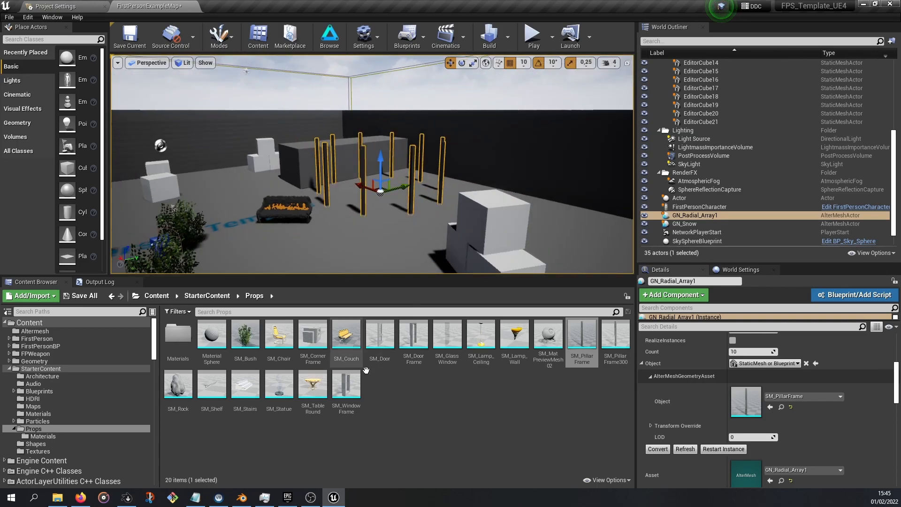
Import GN_Horloge2.blend into the level, importing only the Horloge object
{"action": "left_click", "coordinate": [57, 497]}
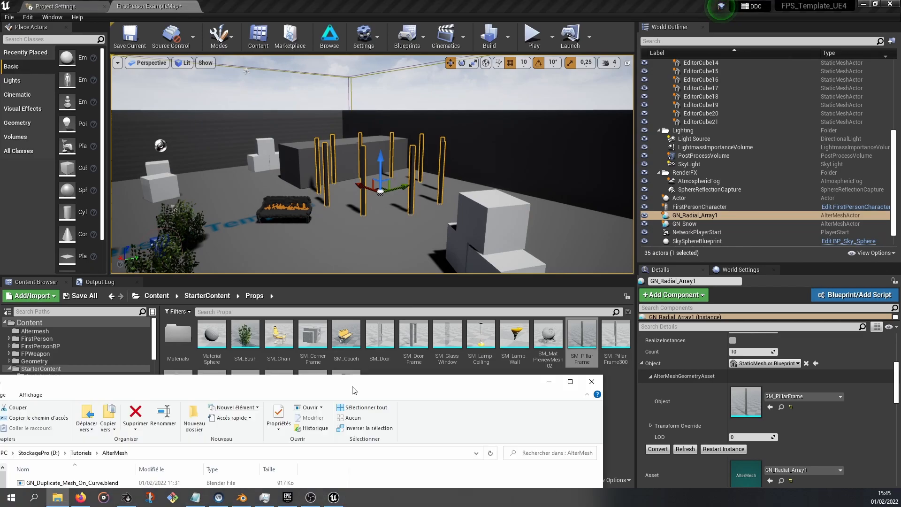
{"action": "left_click_drag", "start_coordinate": [332, 387], "coordinate": [834, 173]}
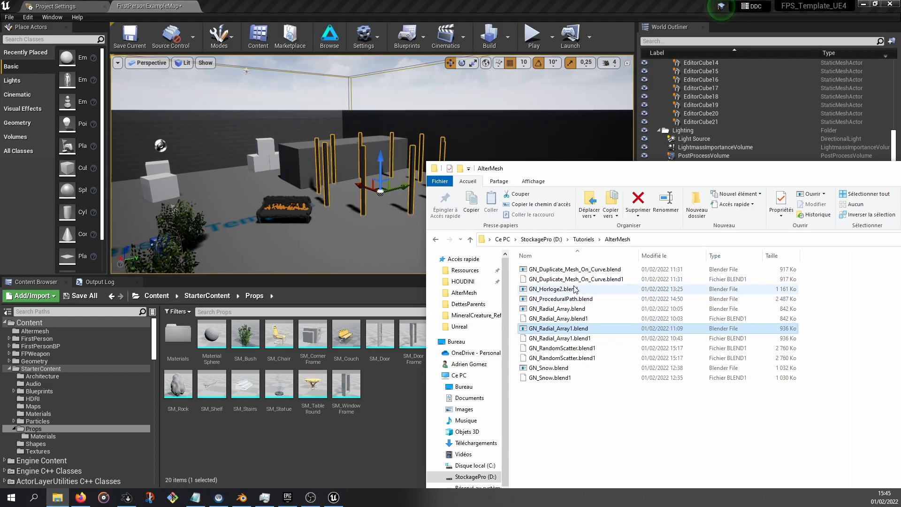
{"action": "left_click_drag", "start_coordinate": [567, 291], "coordinate": [379, 250]}
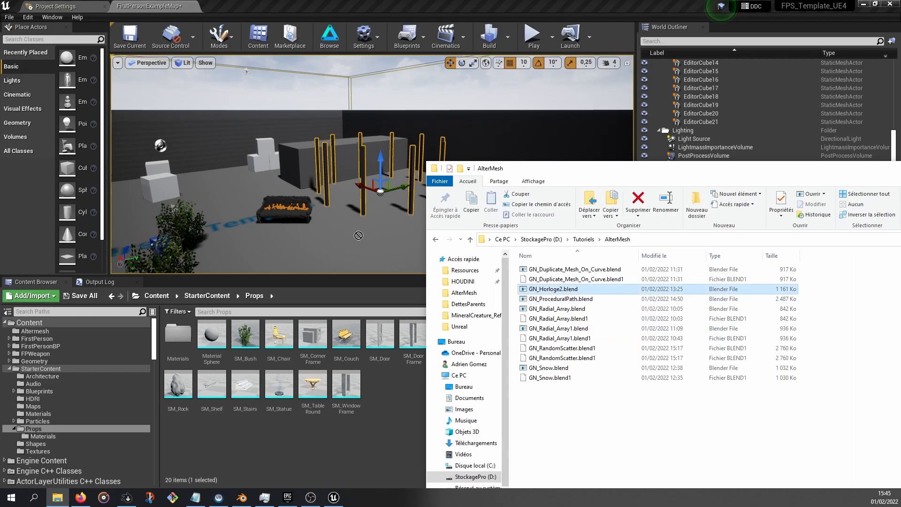
{"action": "left_click_drag", "start_coordinate": [405, 403], "coordinate": [400, 399]}
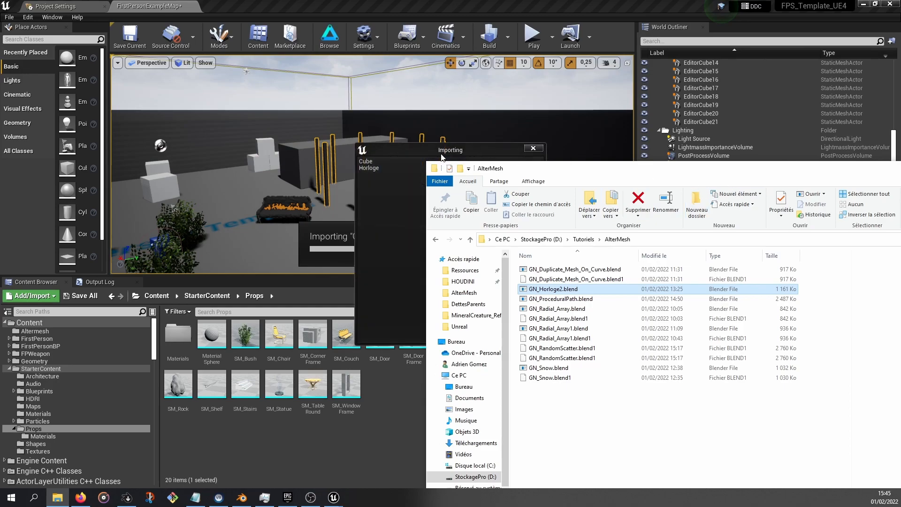
{"action": "left_click_drag", "start_coordinate": [774, 170], "coordinate": [339, 272]}
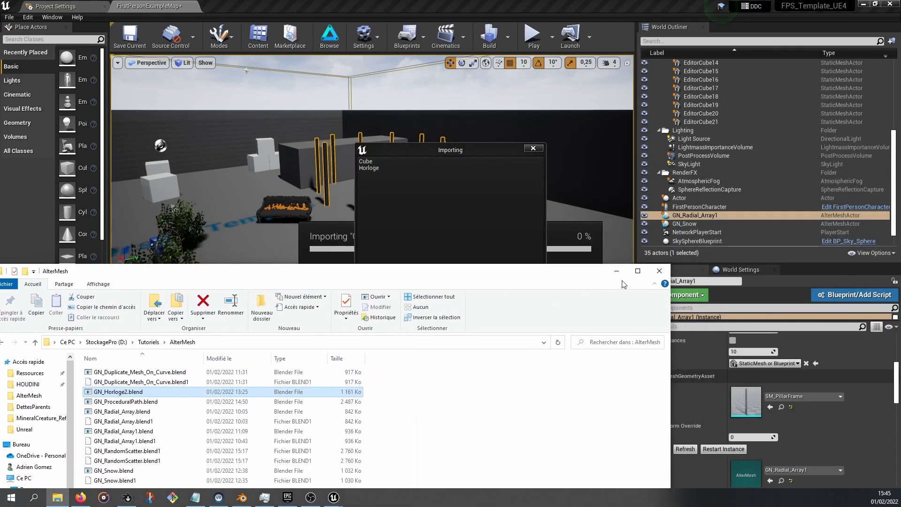
{"action": "left_click", "coordinate": [666, 276]}
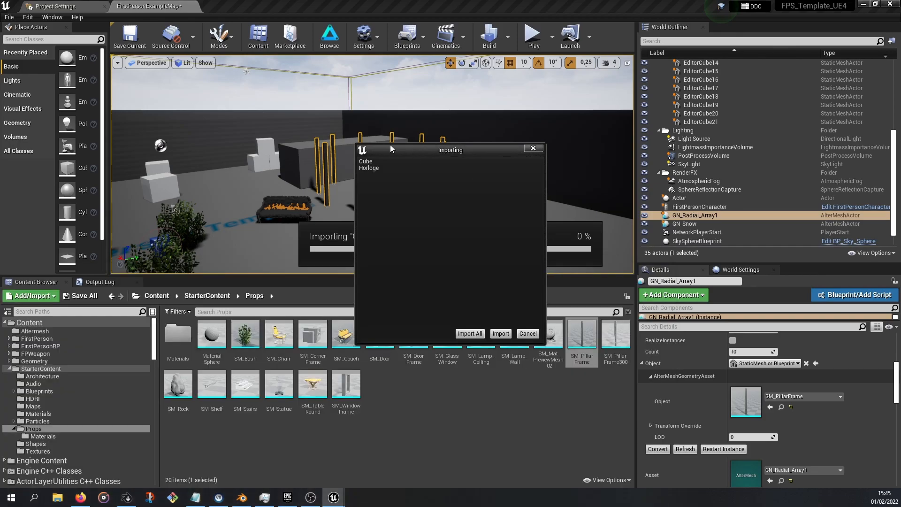
{"action": "left_click", "coordinate": [370, 161]}
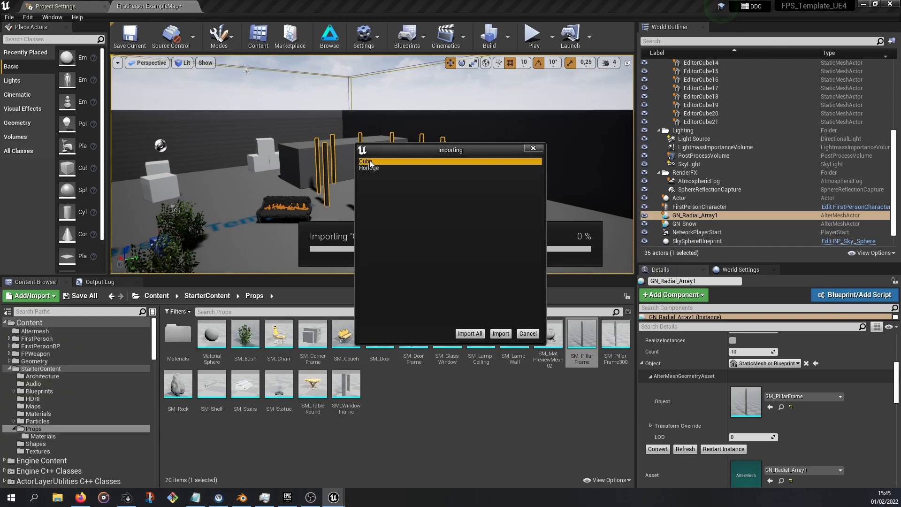
{"action": "left_click", "coordinate": [368, 168]}
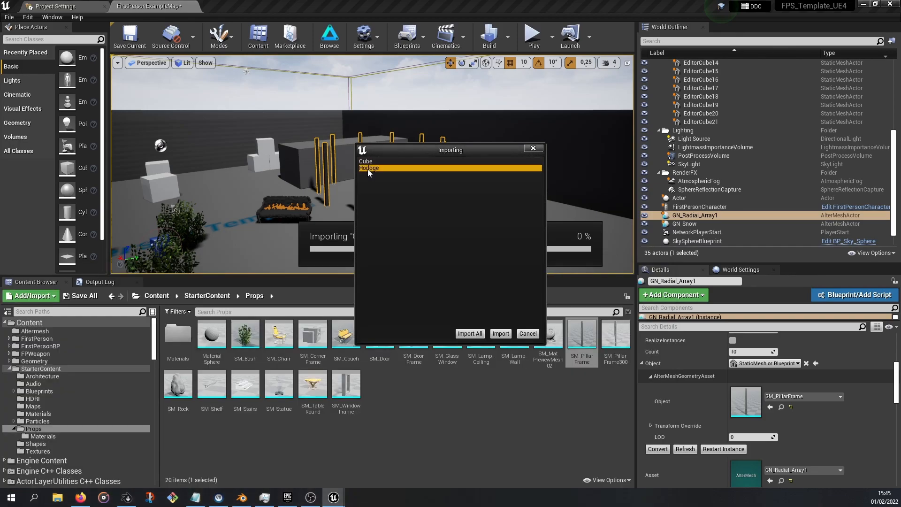
{"action": "left_click", "coordinate": [502, 334]}
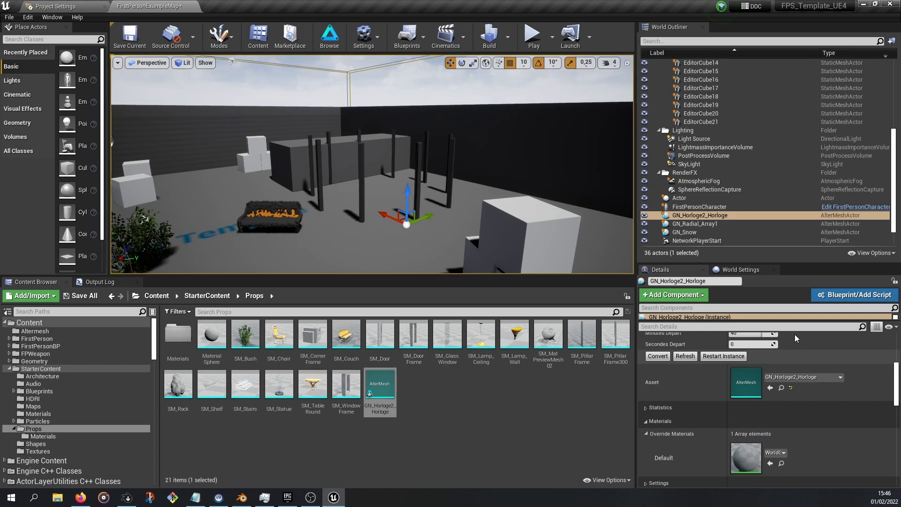
Scale the GN_Horloge2_Horloge actor to 10 on all three axes
{"action": "scroll", "coordinate": [788, 357], "scroll_direction": "up", "scroll_amount": 4}
{"action": "left_click", "coordinate": [741, 374]}
{"action": "type", "text": "10"}
{"action": "left_click", "coordinate": [802, 374]}
{"action": "type", "text": "10"}
{"action": "key", "text": "Tab"}
{"action": "type", "text": "10"}
{"action": "key", "text": "Return"}
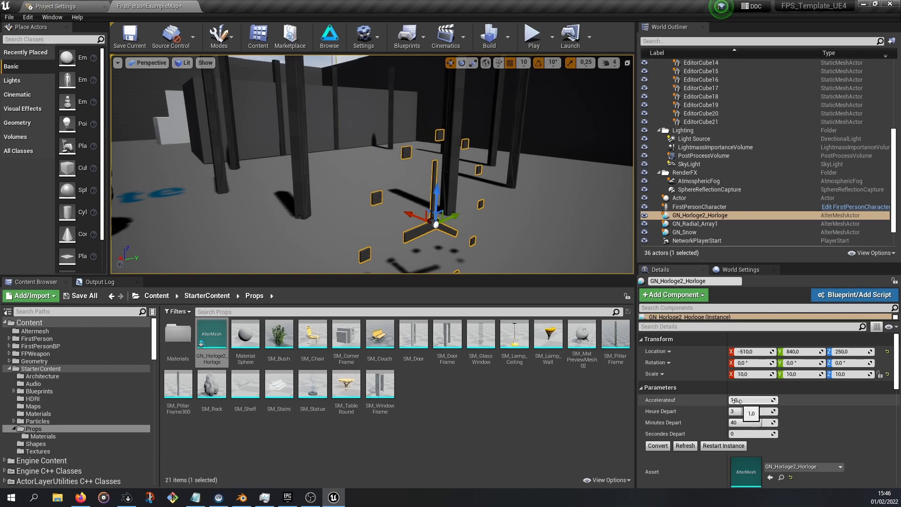
Set the clock's Heure Depart parameter to 11 and Minutes Depart to 43
{"action": "left_click_drag", "start_coordinate": [743, 412], "coordinate": [764, 422]}
{"action": "scroll", "coordinate": [448, 177], "scroll_direction": "down", "scroll_amount": 3}
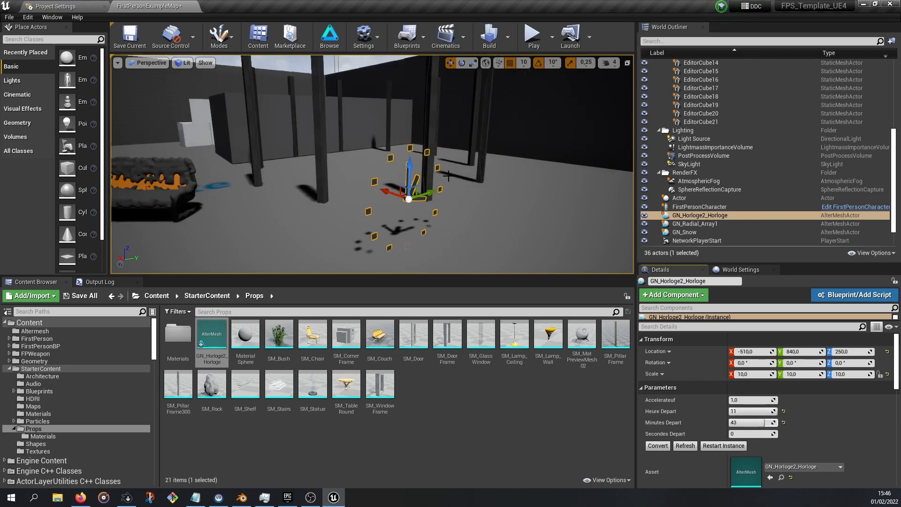
Preview the clock by playing the level, exit play, and start a Simulate session instead
{"action": "left_click", "coordinate": [532, 37]}
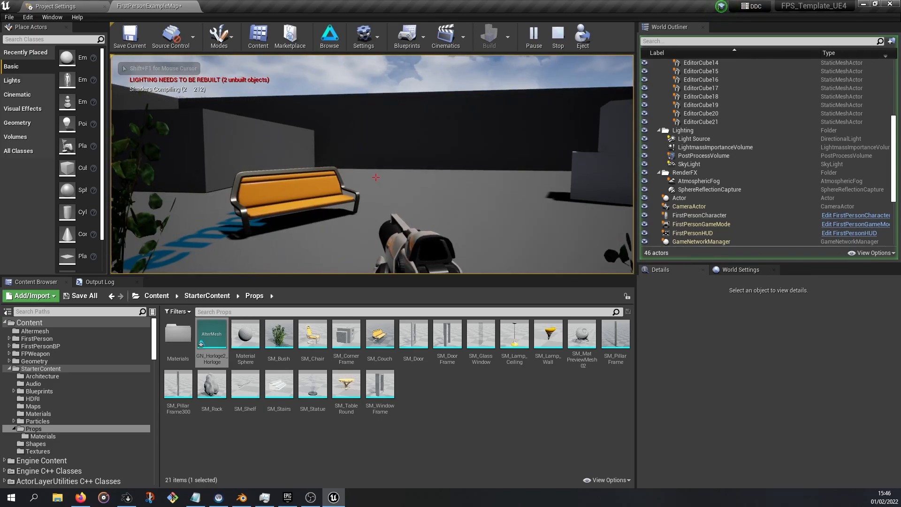
{"action": "key", "text": "w"}
{"action": "key", "text": "shift+F1"}
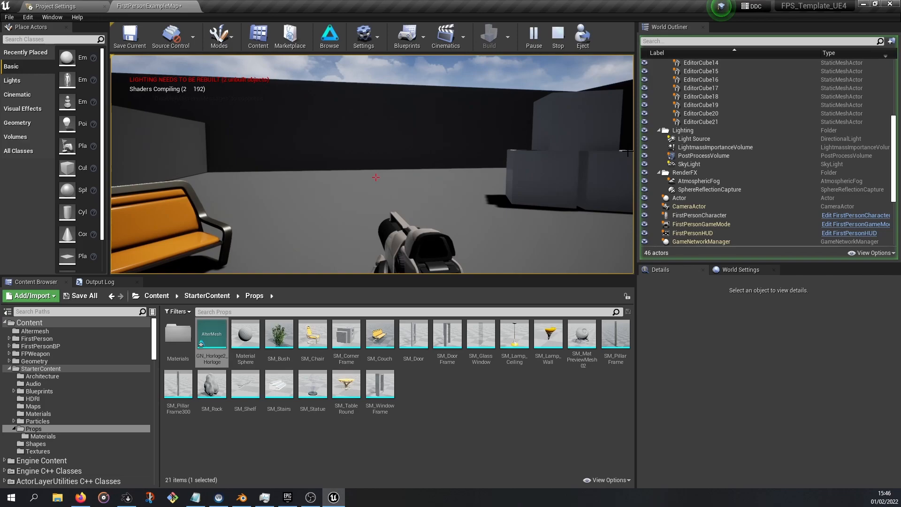
{"action": "key", "text": "Escape"}
{"action": "left_click", "coordinate": [551, 37]}
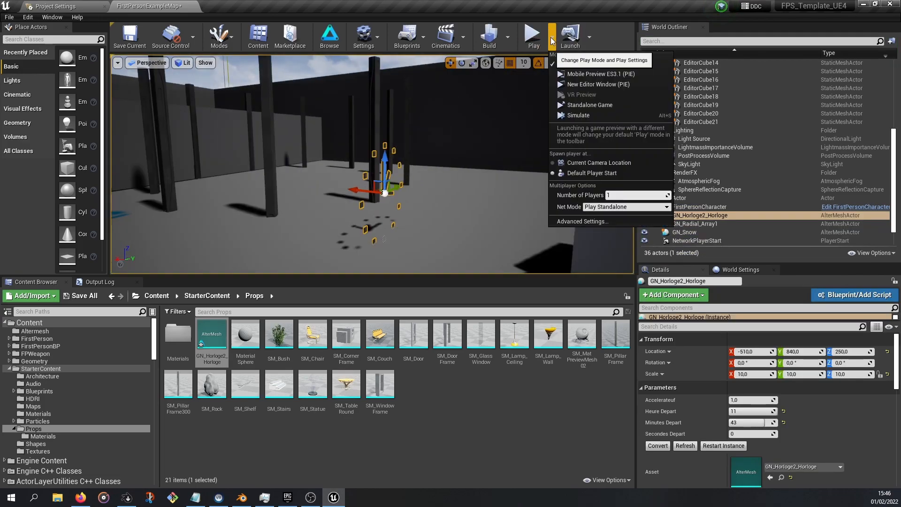
{"action": "left_click", "coordinate": [574, 115]}
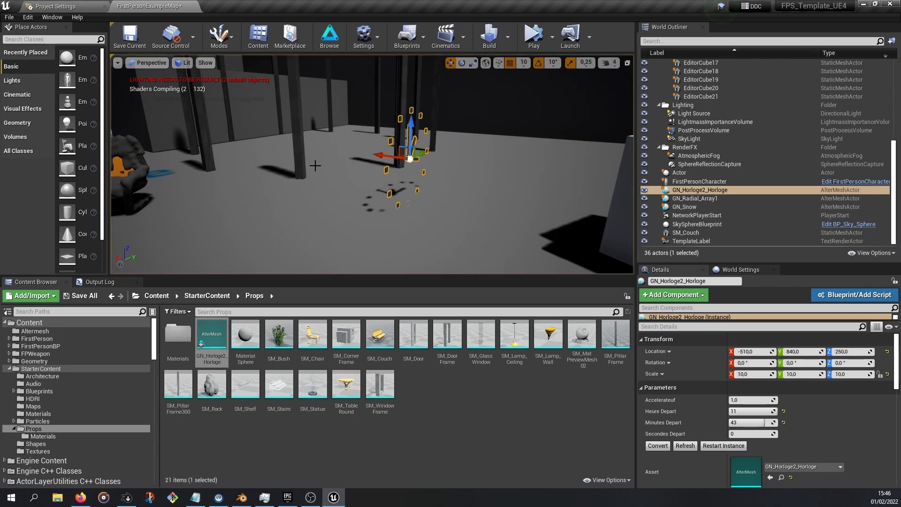
Switch to Blender, open Horloge2.blend, and play and stop its timeline animation
{"action": "left_click", "coordinate": [242, 497]}
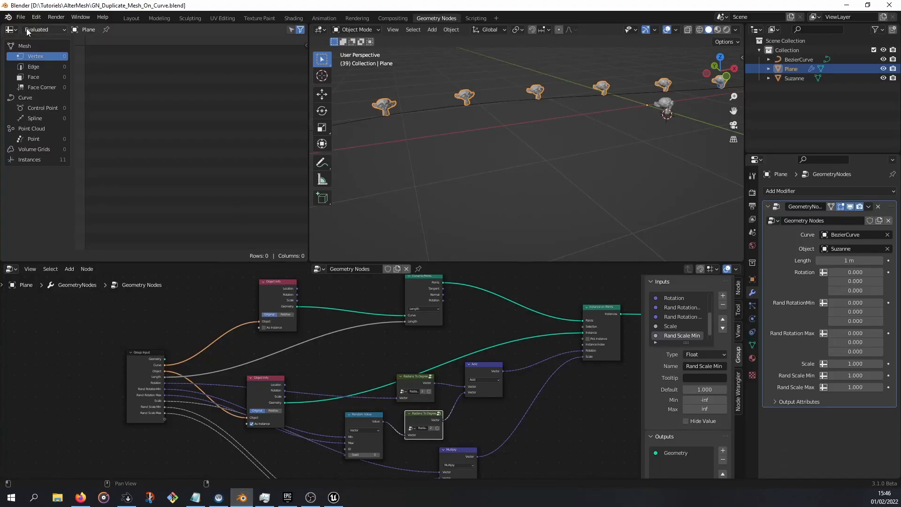
{"action": "left_click", "coordinate": [21, 17]}
{"action": "mouse_move", "coordinate": [42, 46]}
{"action": "left_click", "coordinate": [146, 93]}
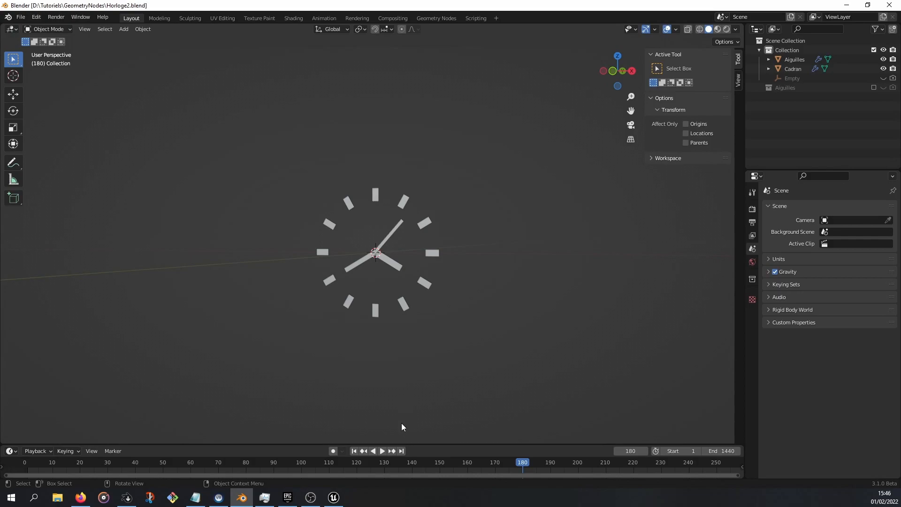
{"action": "left_click", "coordinate": [382, 451]}
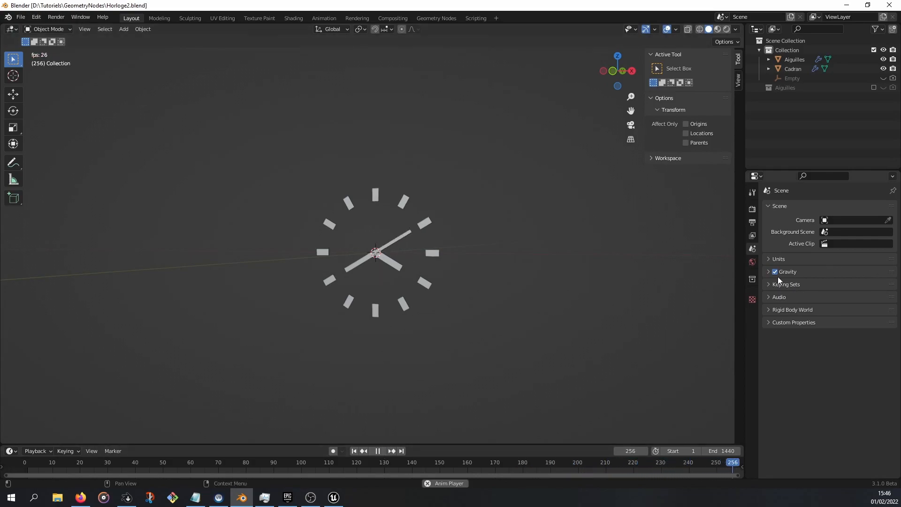
{"action": "key", "text": "space"}
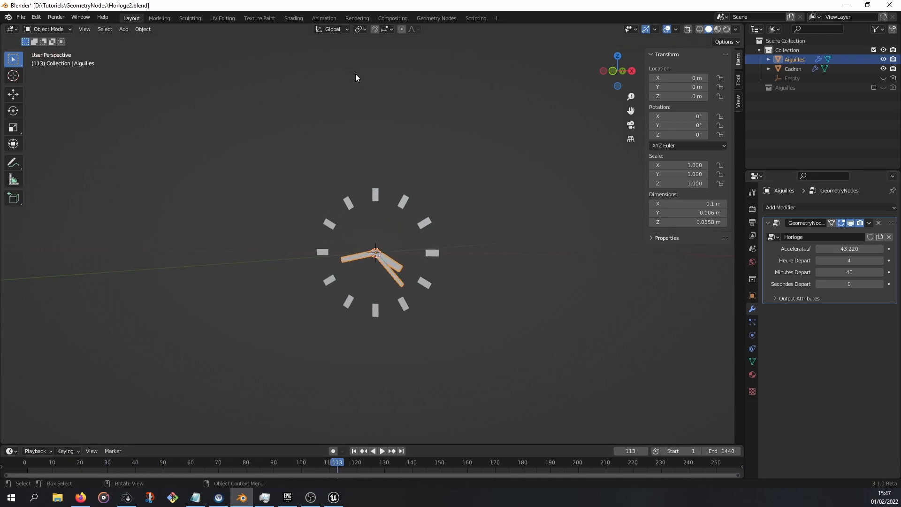
Examine the clock's node tree in the Geometry Nodes workspace, including the Value node feeding the time inputs
{"action": "left_click", "coordinate": [425, 17]}
{"action": "middle_click_drag", "start_coordinate": [151, 386], "coordinate": [29, 292]}
{"action": "scroll", "coordinate": [362, 340], "scroll_direction": "up", "scroll_amount": 15}
{"action": "right_click", "coordinate": [372, 324]}
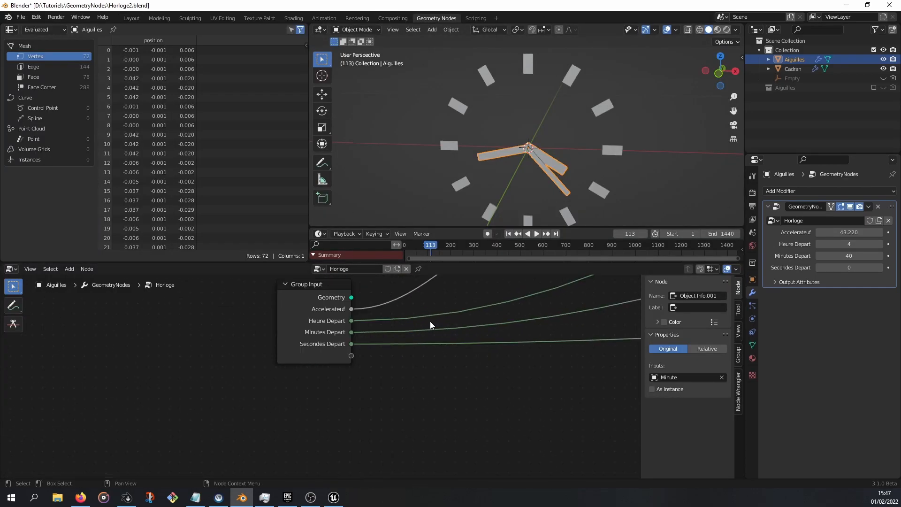
{"action": "scroll", "coordinate": [430, 320], "scroll_direction": "down", "scroll_amount": 5}
{"action": "scroll", "coordinate": [398, 365], "scroll_direction": "up", "scroll_amount": 6}
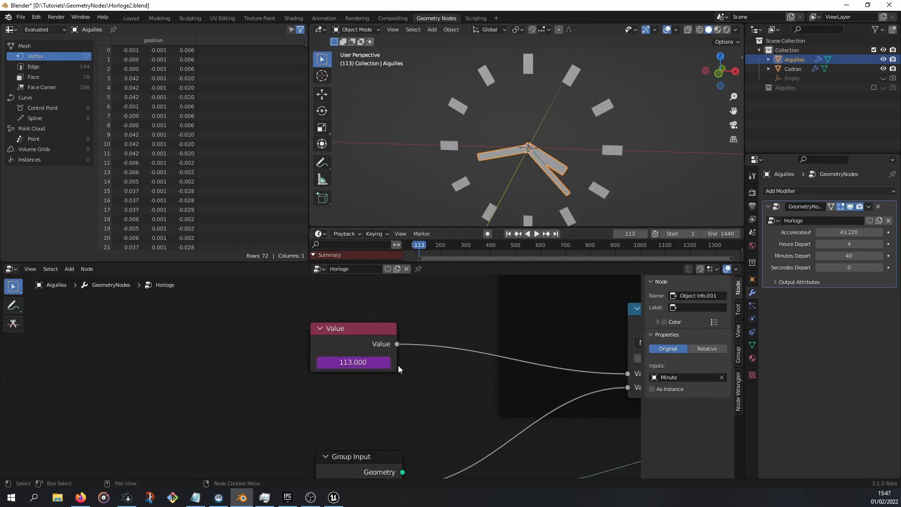
{"action": "left_click", "coordinate": [372, 362]}
Return to Unreal Engine and inspect the animated clock in the simulated level from several angles
{"action": "left_click", "coordinate": [334, 497]}
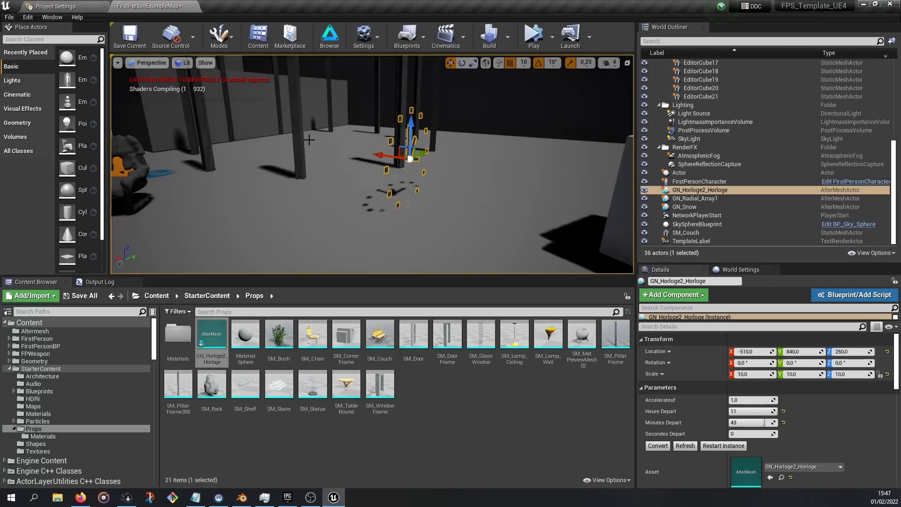
{"action": "right_click_drag", "start_coordinate": [440, 163], "coordinate": [361, 164]}
{"action": "key", "text": "d"}
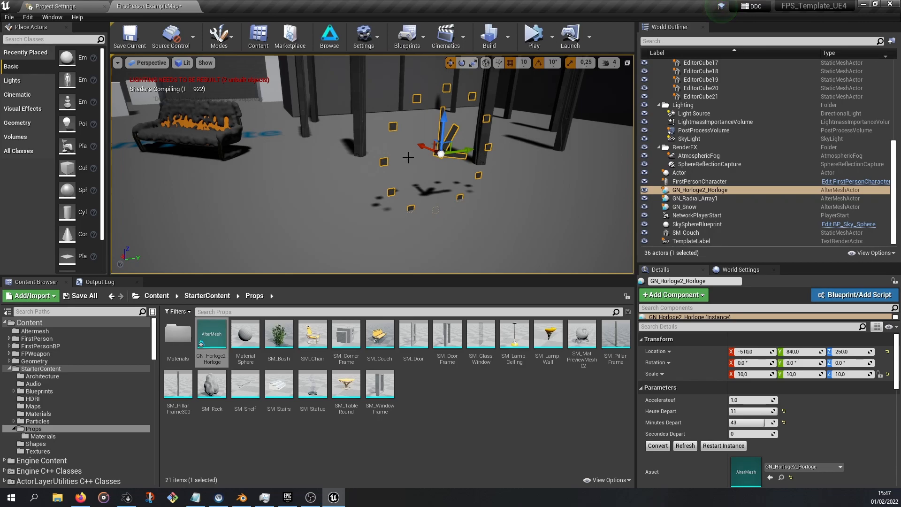
{"action": "middle_click_drag", "start_coordinate": [407, 159], "coordinate": [425, 144]}
{"action": "scroll", "coordinate": [272, 186], "scroll_direction": "down", "scroll_amount": 5}
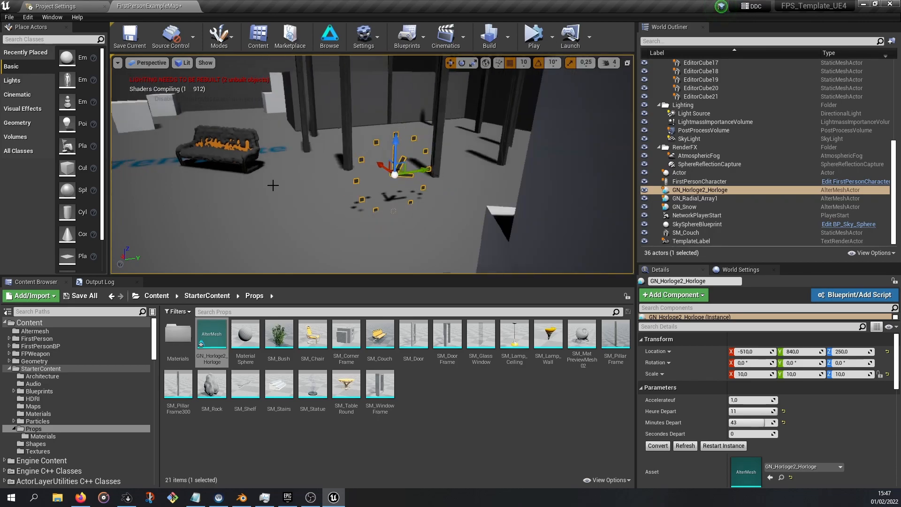
{"action": "left_click_drag", "start_coordinate": [311, 282], "coordinate": [312, 343]}
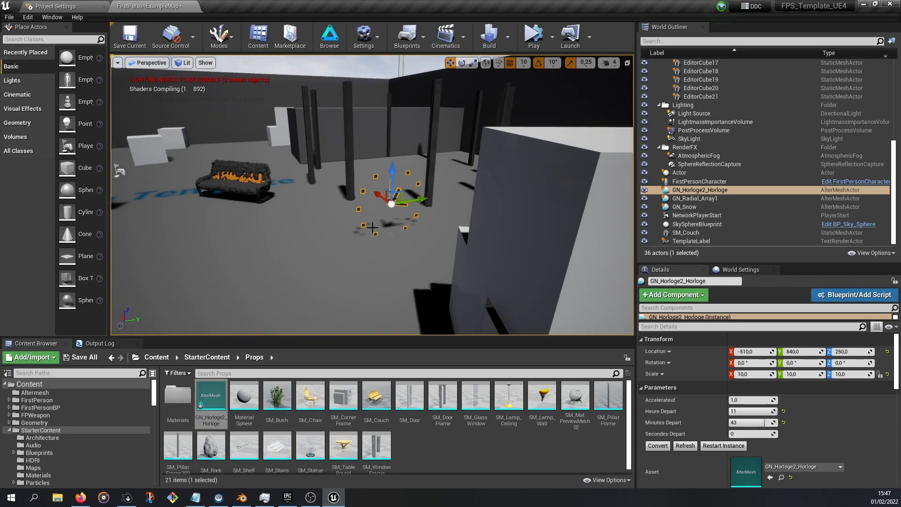
{"action": "middle_click_drag", "start_coordinate": [373, 228], "coordinate": [332, 234]}
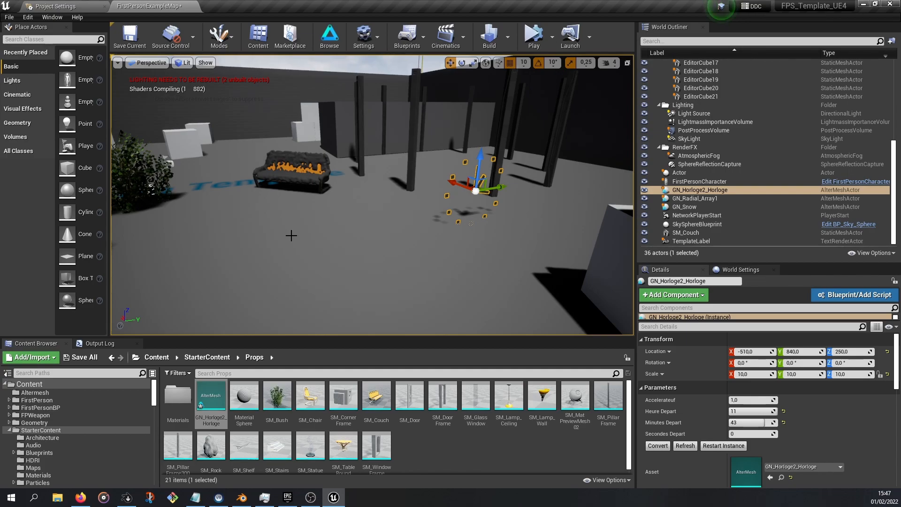
{"action": "middle_click_drag", "start_coordinate": [291, 235], "coordinate": [250, 238]}
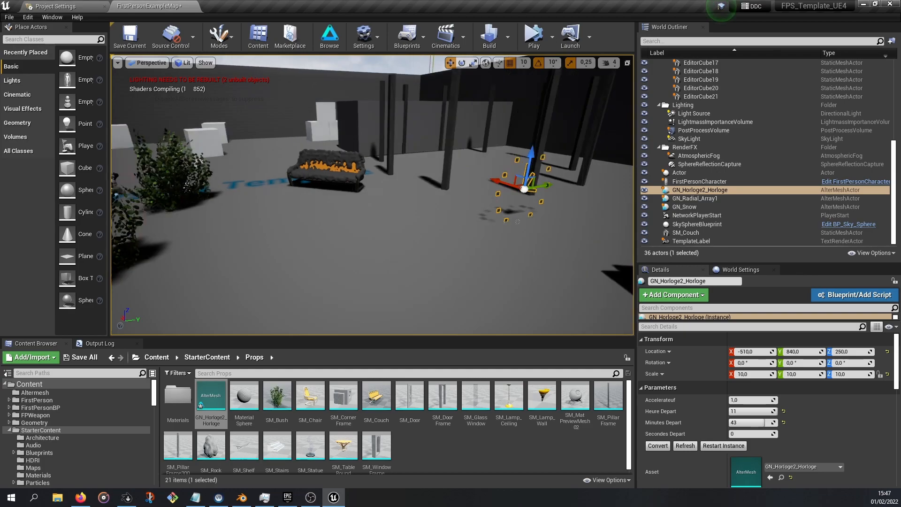